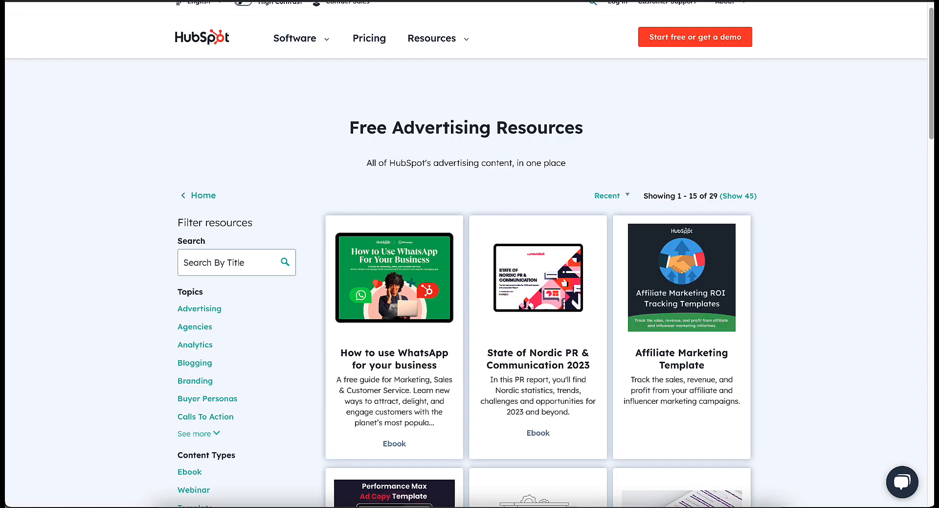
Step: Show the Advertising topic in HubSpot's free resources library
{"action": "scroll", "coordinate": [198, 39], "scroll_direction": "up", "scroll_amount": 1}
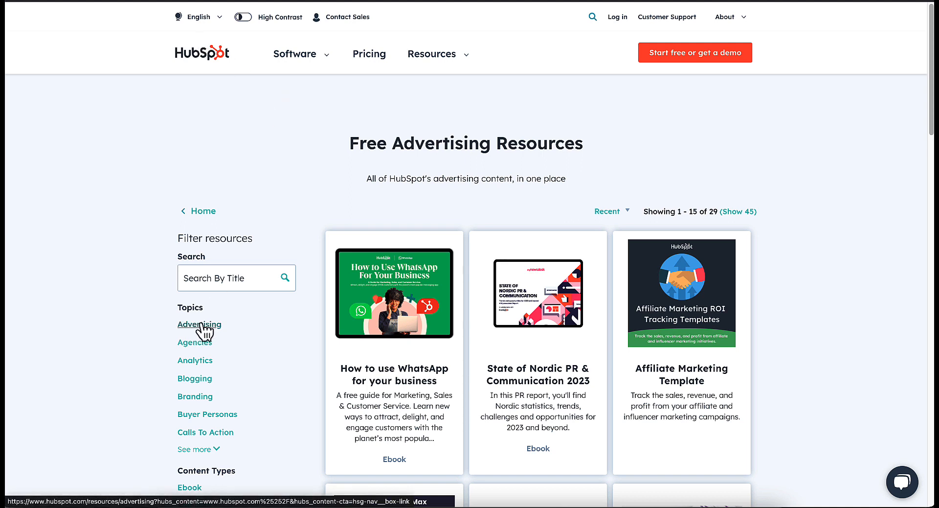
{"action": "left_click", "coordinate": [201, 324]}
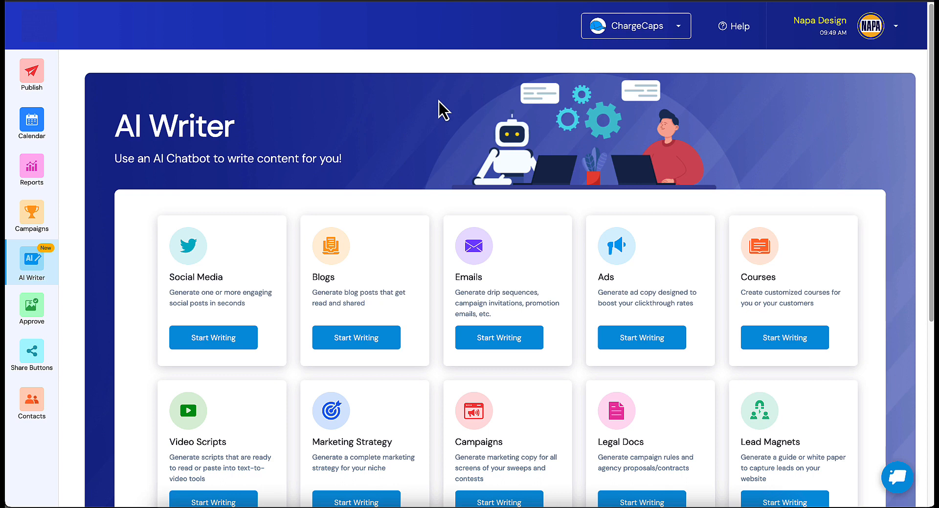
Step: Switch to AI Writer and start writing with the SEO content type
{"action": "scroll", "coordinate": [438, 101], "scroll_direction": "down", "scroll_amount": 1}
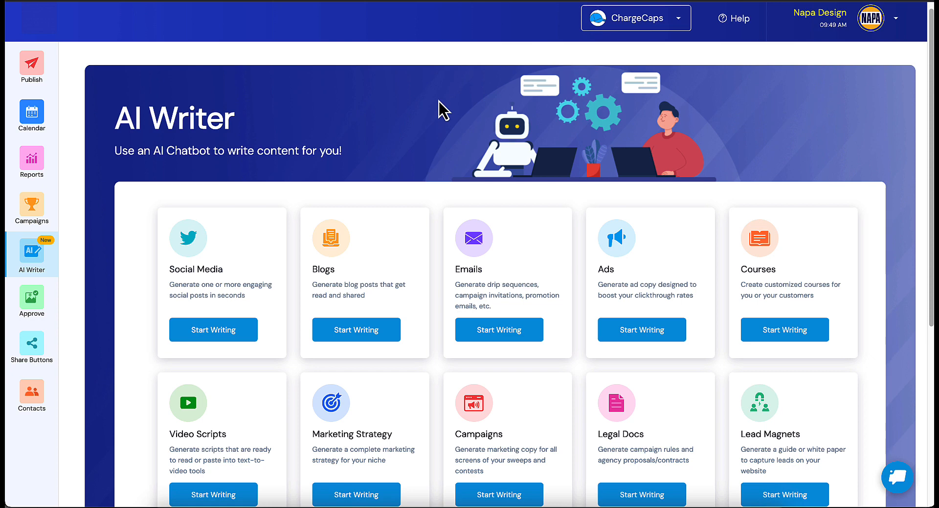
{"action": "scroll", "coordinate": [439, 101], "scroll_direction": "down", "scroll_amount": 5}
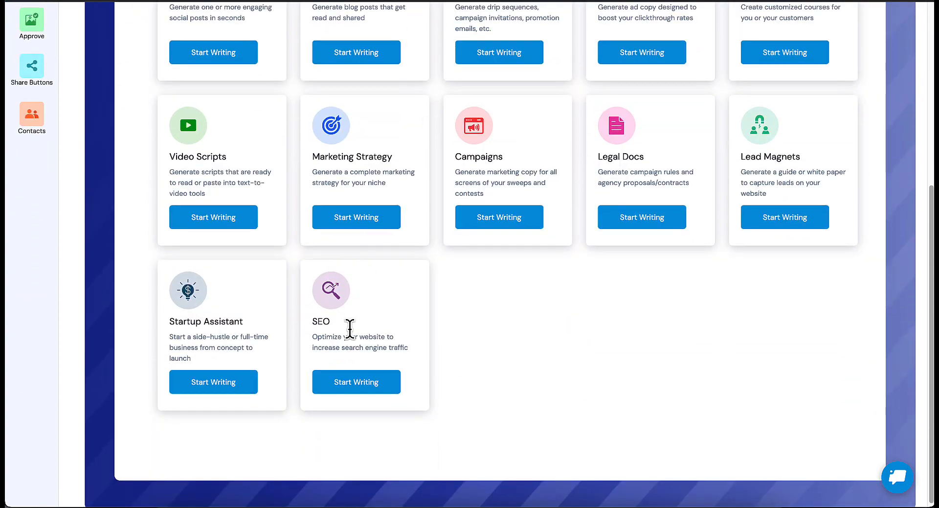
{"action": "left_click", "coordinate": [348, 382]}
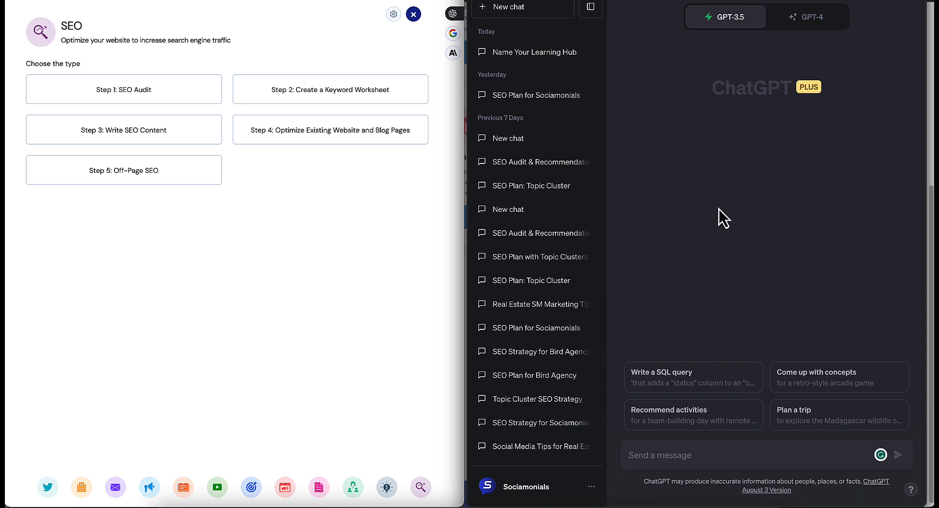
Step: Open the ChargeCaps company profile settings, review the brand details and save the profile
{"action": "left_click", "coordinate": [393, 14]}
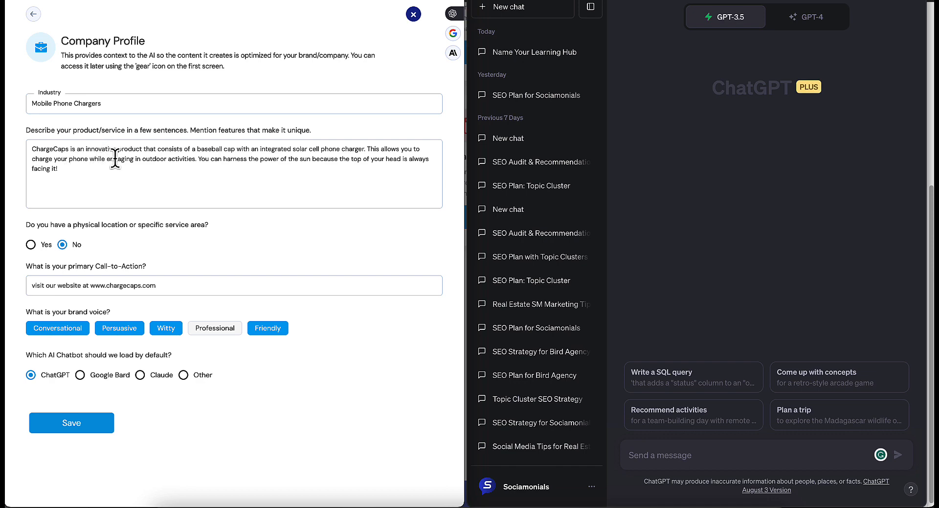
{"action": "left_click", "coordinate": [76, 422]}
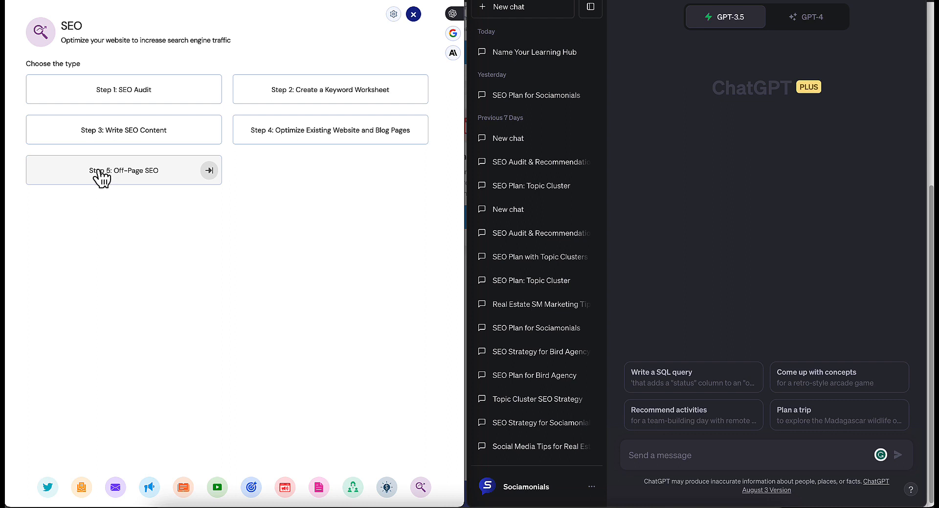
{"action": "left_click", "coordinate": [125, 91]}
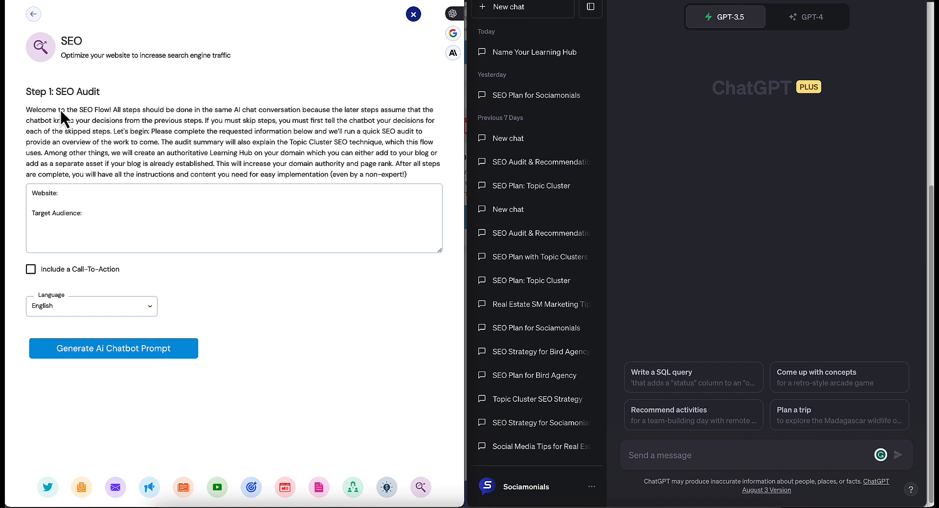
{"action": "left_click", "coordinate": [118, 195]}
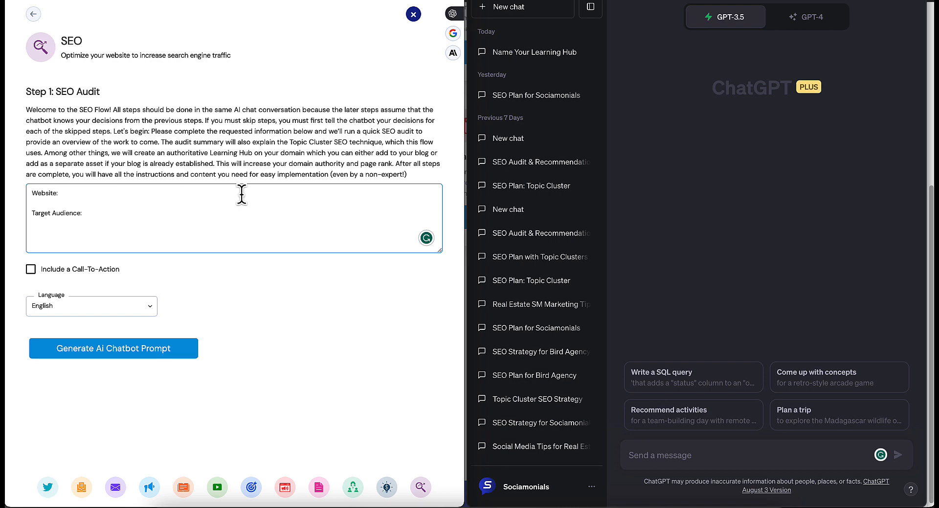
{"action": "type", "text": "https"}
{"action": "type", "text": "://"}
{"action": "type", "text": "www.charge"}
{"action": "type", "text": "caps.com  Target"}
Step: Set the target audience to "Young, urban professionals who love gadgets and love the environmental benefits of solar charging over using fossil fuels."
{"action": "type", "text": "Young,"}
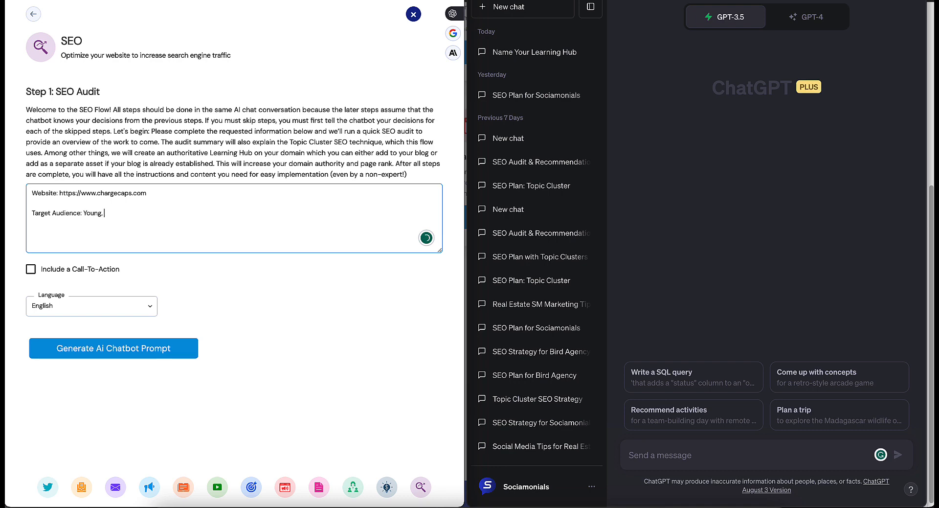
{"action": "type", "text": " urban professionals who love gadgets"}
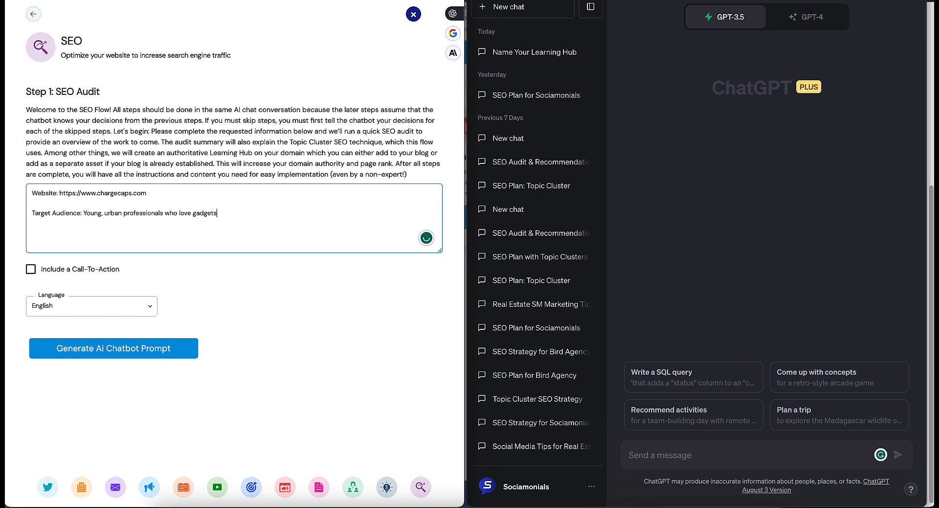
{"action": "type", "text": " and"}
{"action": "type", "text": " love"}
{"action": "type", "text": " the "}
{"action": "type", "text": "environ"}
{"action": "type", "text": "mental "}
{"action": "type", "text": "benefits"}
{"action": "type", "text": " or "}
{"action": "type", "text": "f solar "}
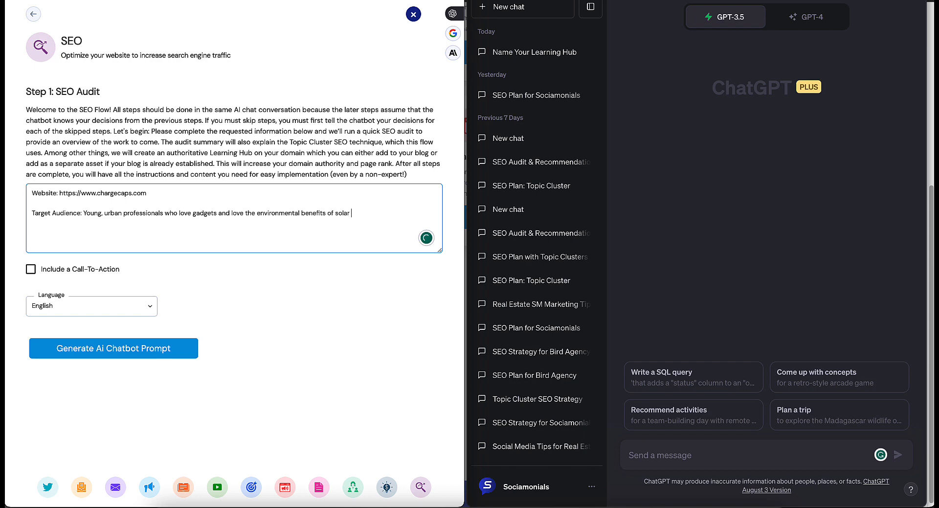
{"action": "type", "text": "charging over usinng fossil fuels."}
{"action": "mouse_move", "coordinate": [406, 213]}
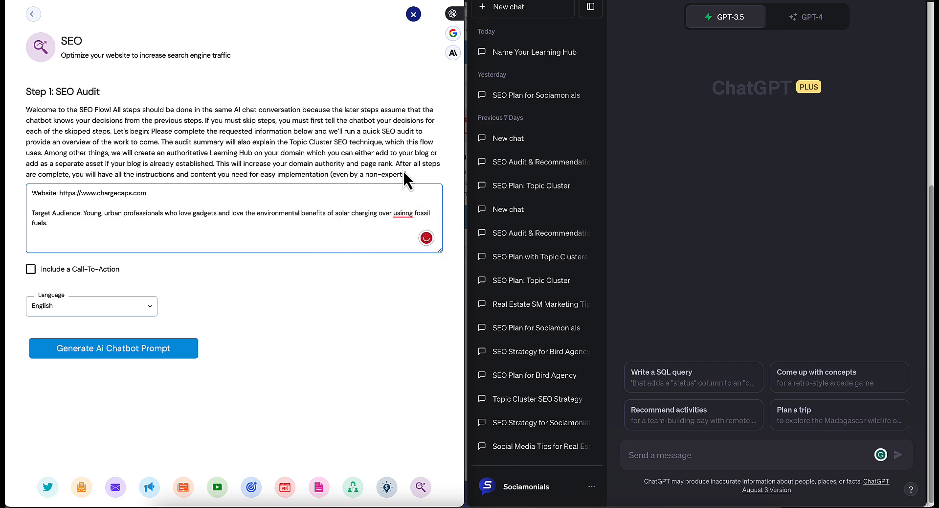
{"action": "key", "text": "BackSpace"}
{"action": "left_click", "coordinate": [56, 224]}
Step: Generate the SEO audit chatbot prompt, copy it into ChatGPT and send it
{"action": "left_click", "coordinate": [94, 348]}
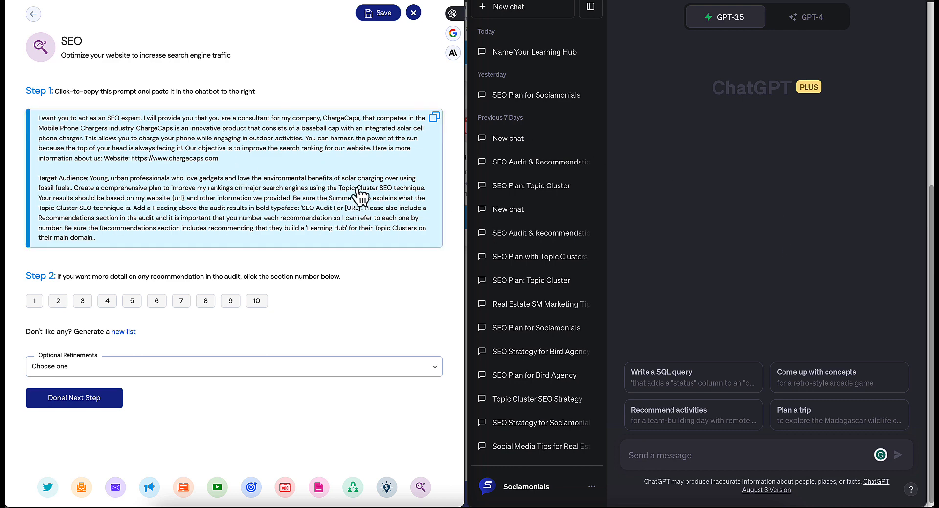
{"action": "left_click", "coordinate": [688, 456]}
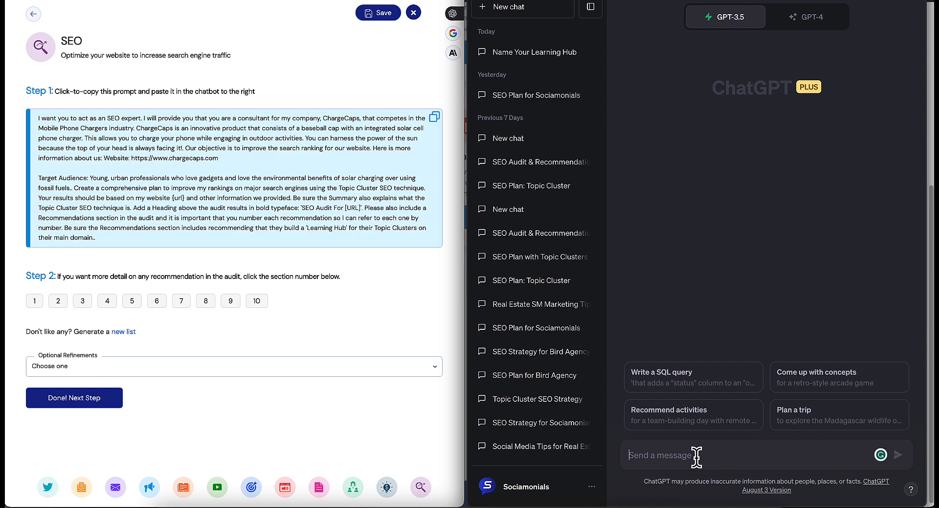
{"action": "type", "text": "I want you to act as an SEO expert. I will provide you that you are a consultant for my company, ChargeCaps, that competes in the Mobile Phone Chargers industry. ChargeCaps is an innovative product that consists of a baseball cap with an integrated solar cell phone charger. This allows you to charge your phone while engaging in outdoor activities. You can harness the power of the sun because the top of your head is always facing it!. Our objective is to improve the search ranking for our website. Here is more information about us: Website: https://www.chargecaps.com  Target Audience: Young, urban professionals who love gadgets and love the environmental benefits of solar charging over using fossil fuels.. Create a comprehensive plan to improve my rankings on major search engines using the Topic Cluster SEO technique. Your results should be based on my website {url} and other information we provided. Be sure the Summary also explains what the Topic Cluster SEO technique is. Add a Heading above the audit results in bold typeface: 'SEO Audit For [URL]'. Please also include a Recommendations section in the audit and it is important that you number each recommendation so I can refer to each one by number. Be sure the Recommendations section includes recommending that they build a 'Learning Hub' for their Topic Clusters on their main domain.."}
{"action": "key", "text": "Return"}
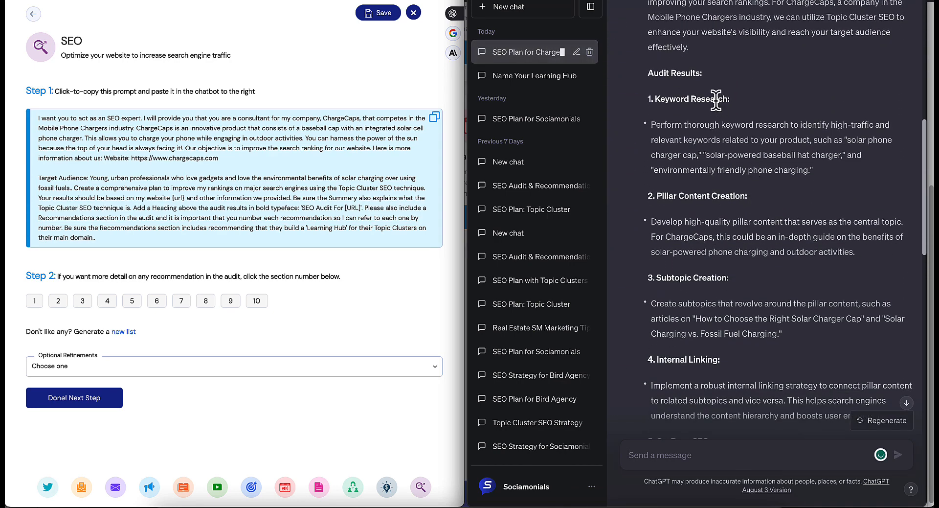
Step: Review the audit and send ChatGPT the follow-up prompt requesting a more in-depth analysis and recommendations for 1
{"action": "scroll", "coordinate": [755, 225], "scroll_direction": "down", "scroll_amount": 10}
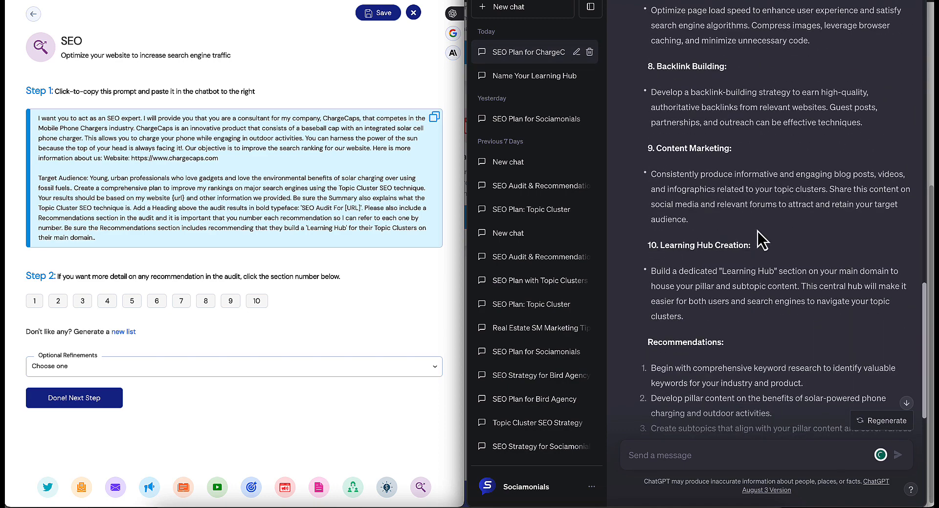
{"action": "scroll", "coordinate": [758, 231], "scroll_direction": "down", "scroll_amount": 3}
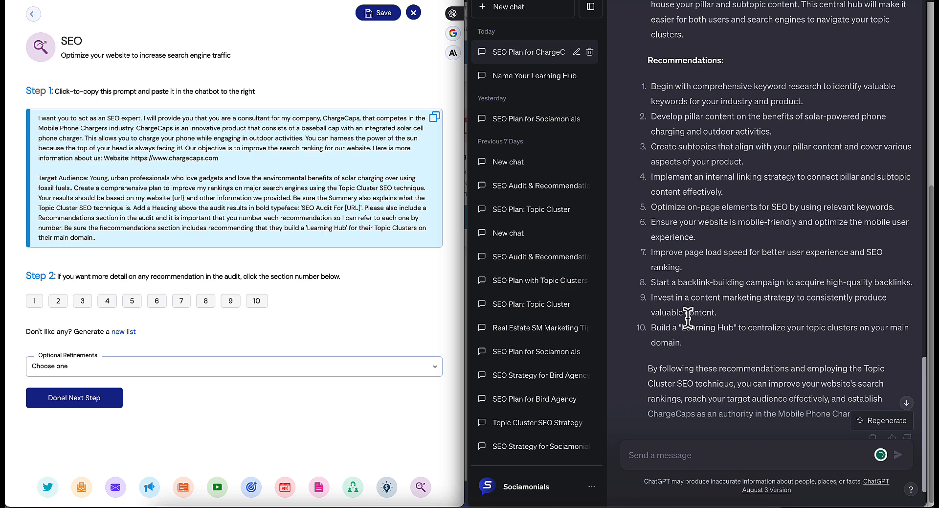
{"action": "scroll", "coordinate": [709, 290], "scroll_direction": "down", "scroll_amount": 2}
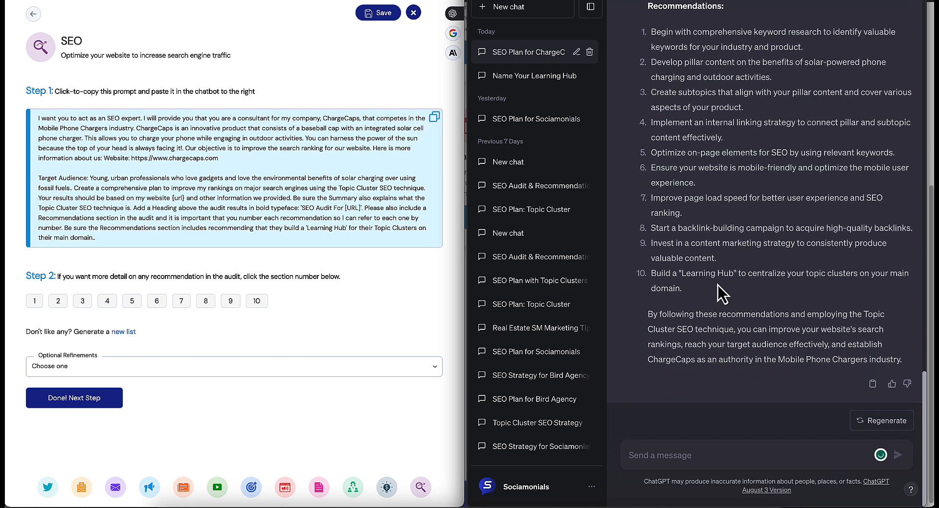
{"action": "left_click", "coordinate": [34, 302]}
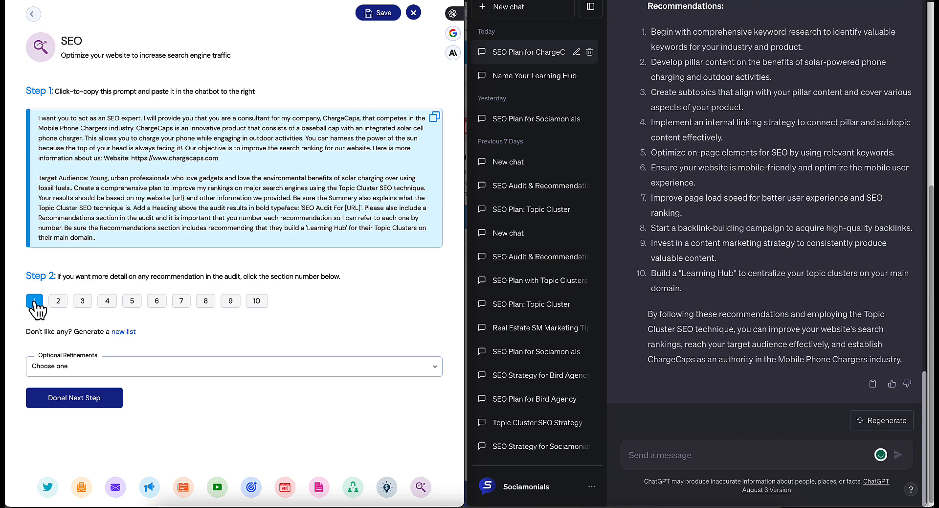
{"action": "left_click", "coordinate": [35, 303]}
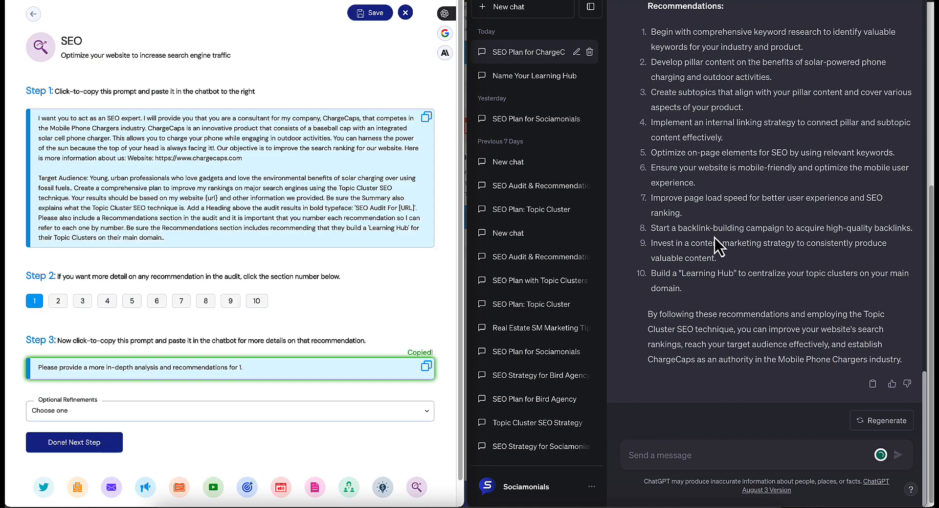
{"action": "scroll", "coordinate": [713, 215], "scroll_direction": "up", "scroll_amount": 1}
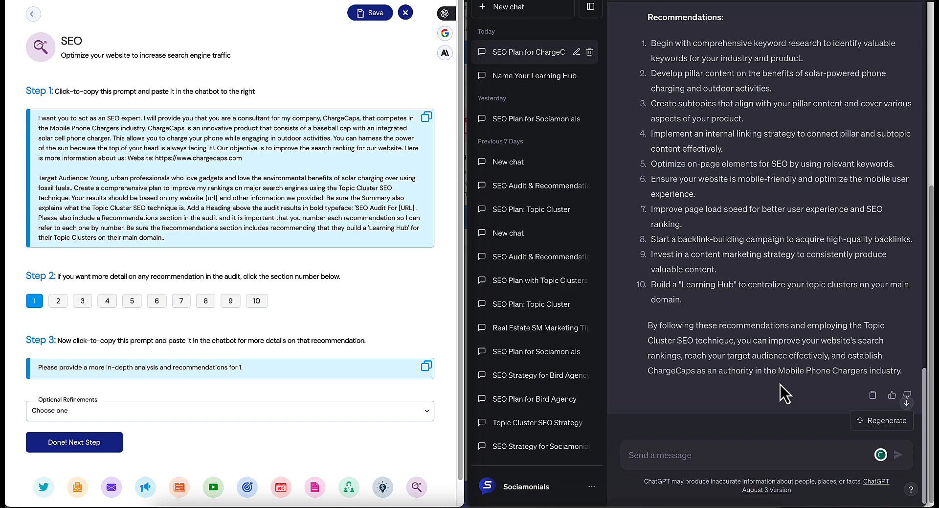
{"action": "left_click", "coordinate": [731, 456]}
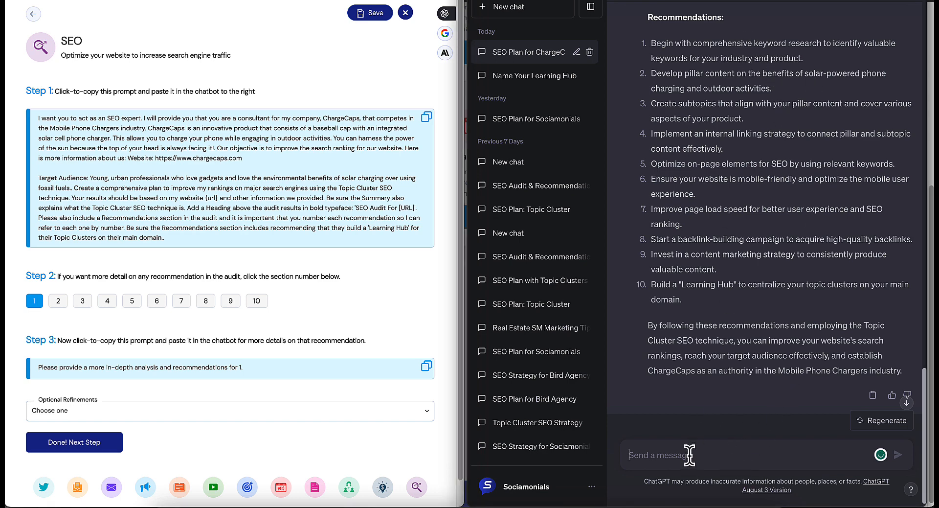
{"action": "key", "text": "ctrl+v"}
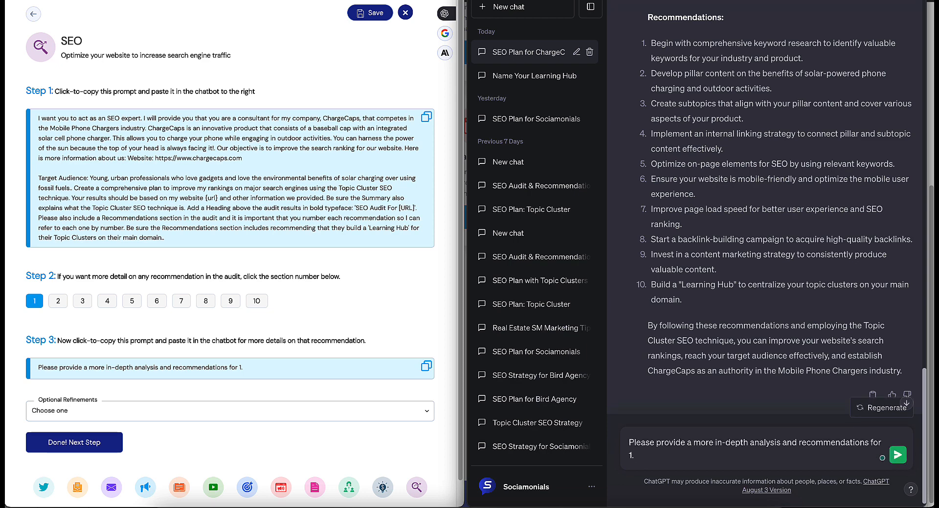
{"action": "key", "text": "Return"}
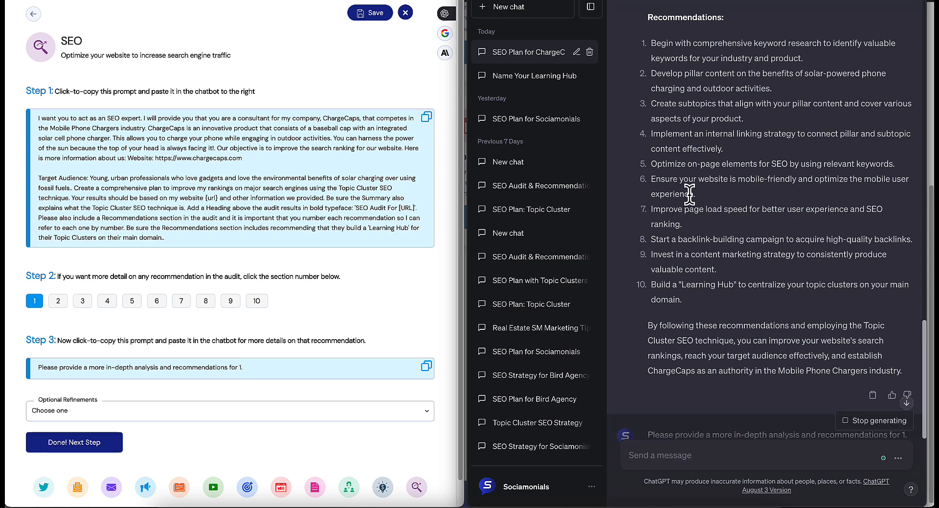
Step: Read ChatGPT's in-depth analysis and recommendations for keyword research through to its closing paragraph
{"action": "scroll", "coordinate": [734, 189], "scroll_direction": "down", "scroll_amount": 5}
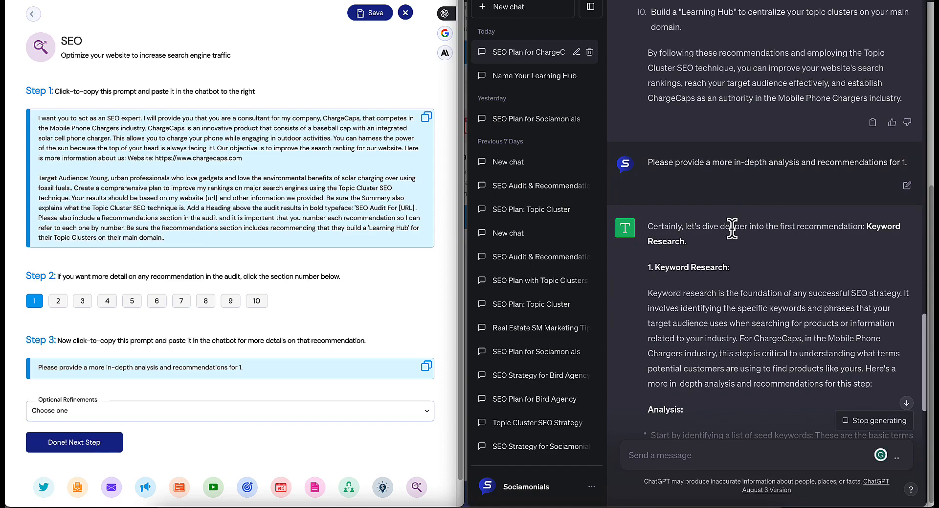
{"action": "scroll", "coordinate": [732, 228], "scroll_direction": "down", "scroll_amount": 6}
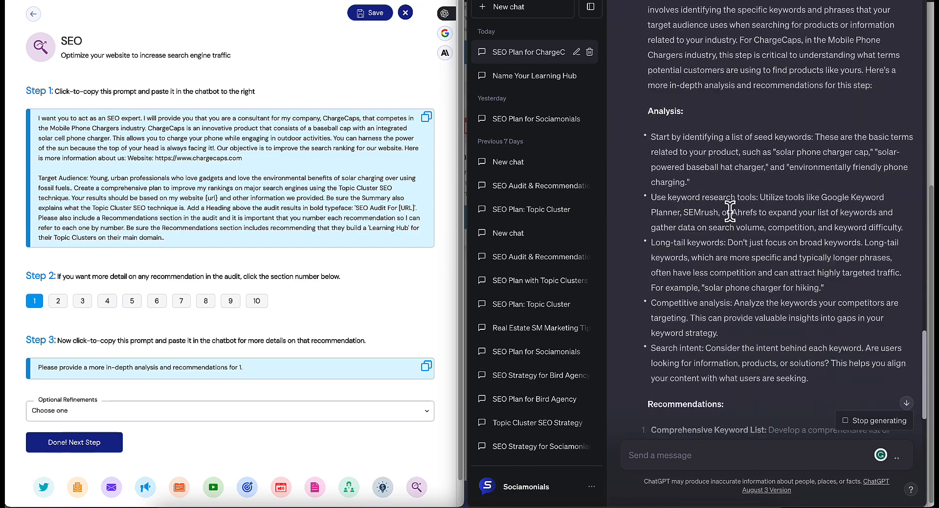
{"action": "scroll", "coordinate": [731, 216], "scroll_direction": "down", "scroll_amount": 10}
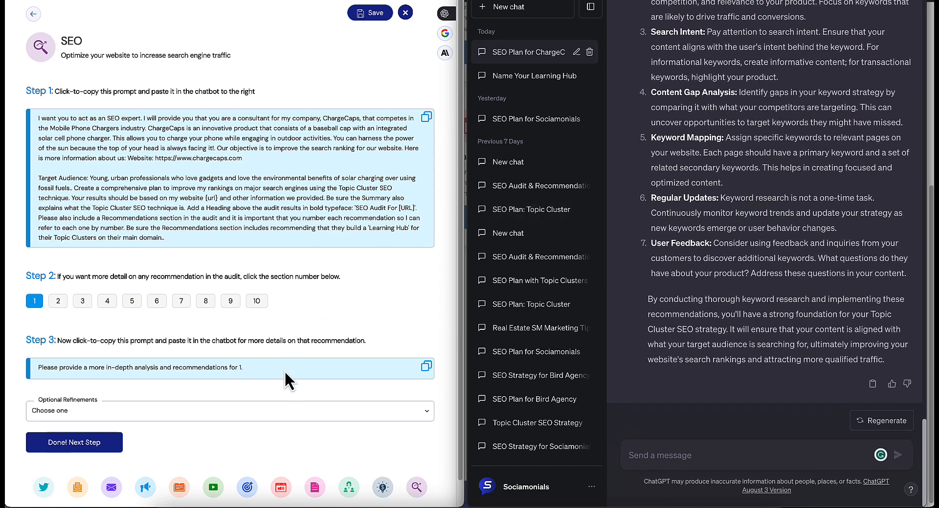
Step: Examine the optional refinements offered for the audit, such as format conversions and image prompts, and close the list without choosing one
{"action": "left_click", "coordinate": [288, 419]}
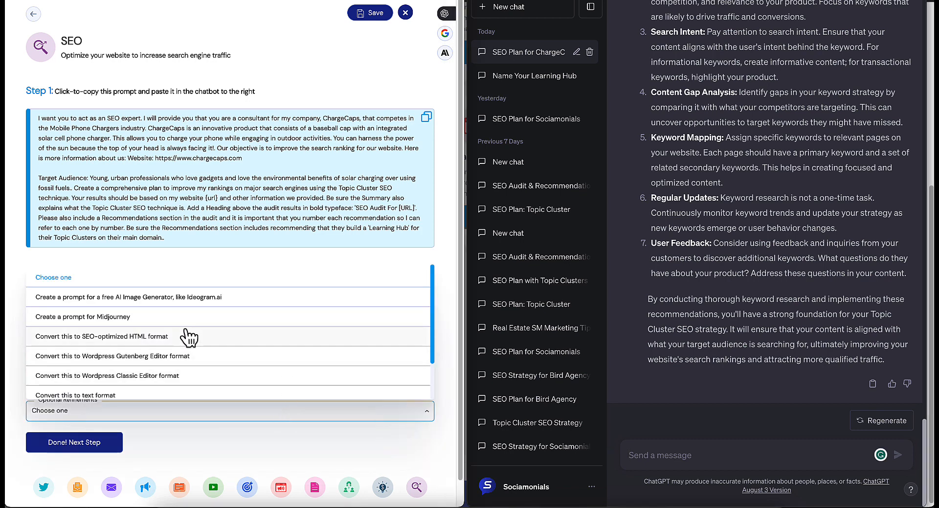
{"action": "scroll", "coordinate": [186, 337], "scroll_direction": "down", "scroll_amount": 1}
{"action": "scroll", "coordinate": [178, 331], "scroll_direction": "up", "scroll_amount": 1}
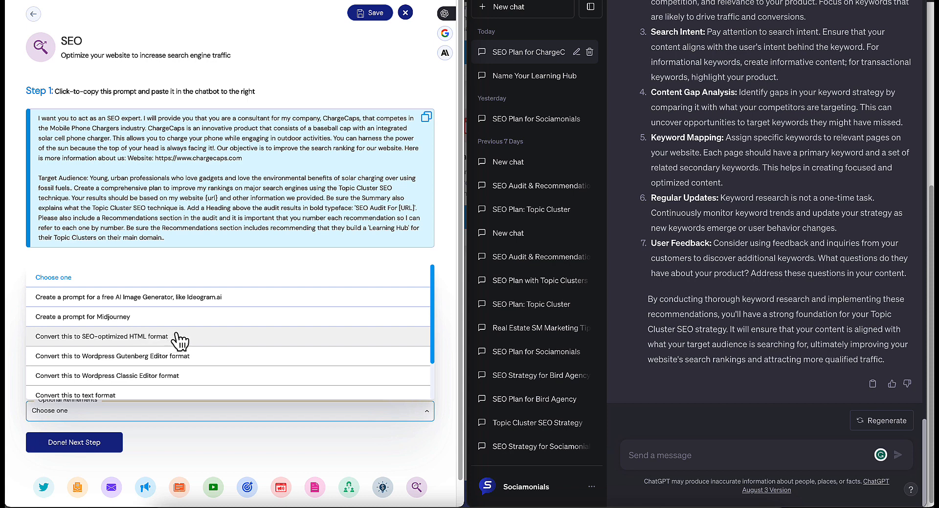
{"action": "scroll", "coordinate": [194, 327], "scroll_direction": "down", "scroll_amount": 1}
{"action": "scroll", "coordinate": [193, 324], "scroll_direction": "down", "scroll_amount": 1}
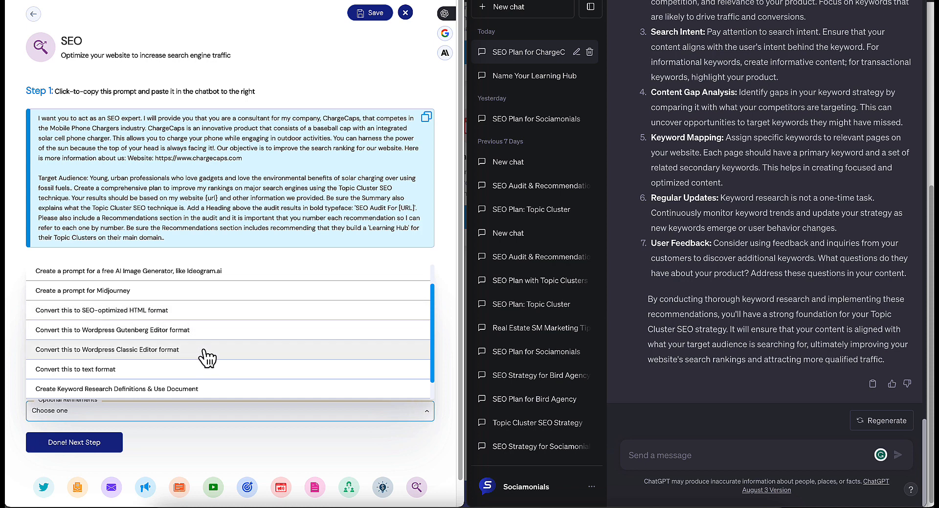
{"action": "scroll", "coordinate": [205, 358], "scroll_direction": "down", "scroll_amount": 1}
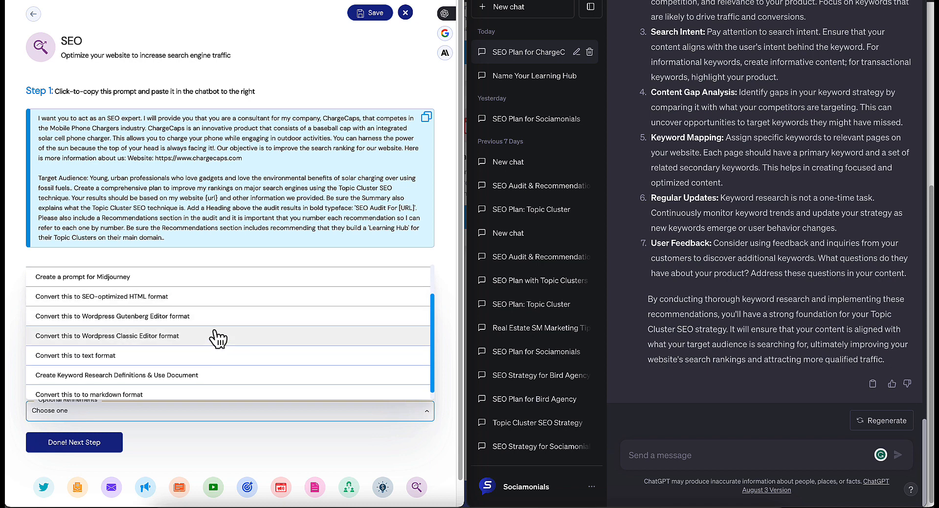
{"action": "scroll", "coordinate": [216, 337], "scroll_direction": "down", "scroll_amount": 1}
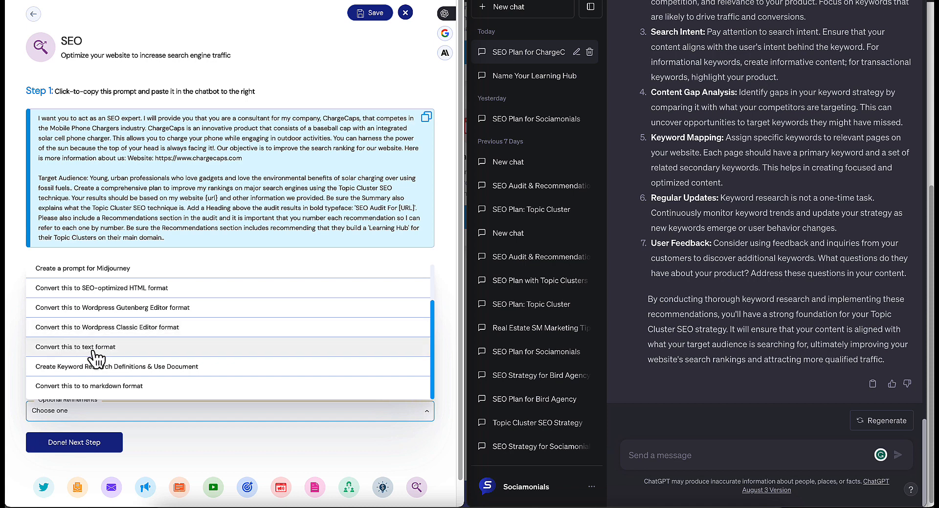
{"action": "scroll", "coordinate": [92, 352], "scroll_direction": "down", "scroll_amount": 1}
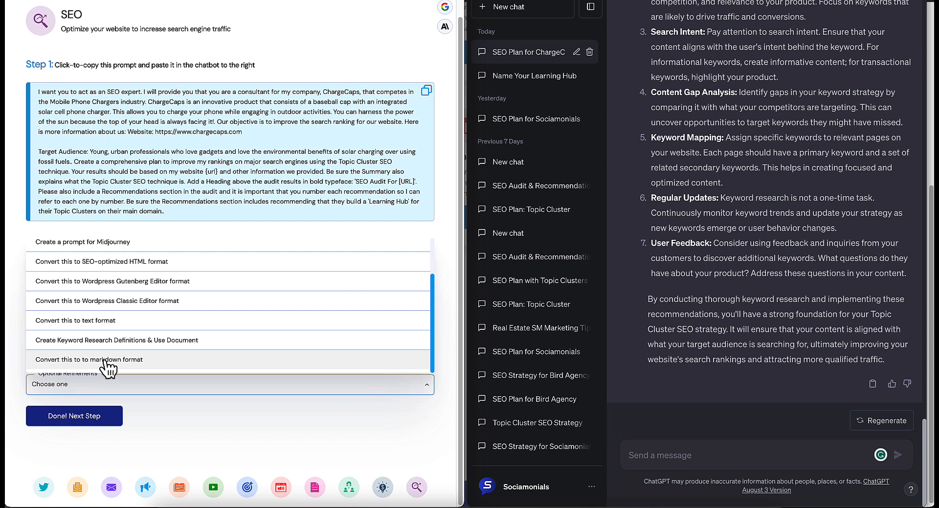
{"action": "left_click", "coordinate": [123, 377]}
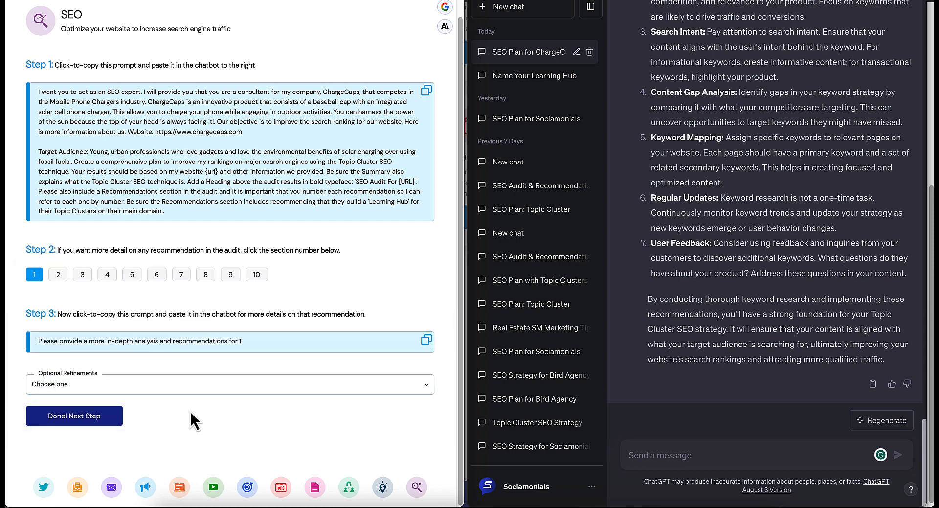
Step: Advance to the Keyword Worksheet step, generate its chatbot prompt with the input left empty, and send ChatGPT the request for 10 Pillar Page names
{"action": "left_click", "coordinate": [78, 417]}
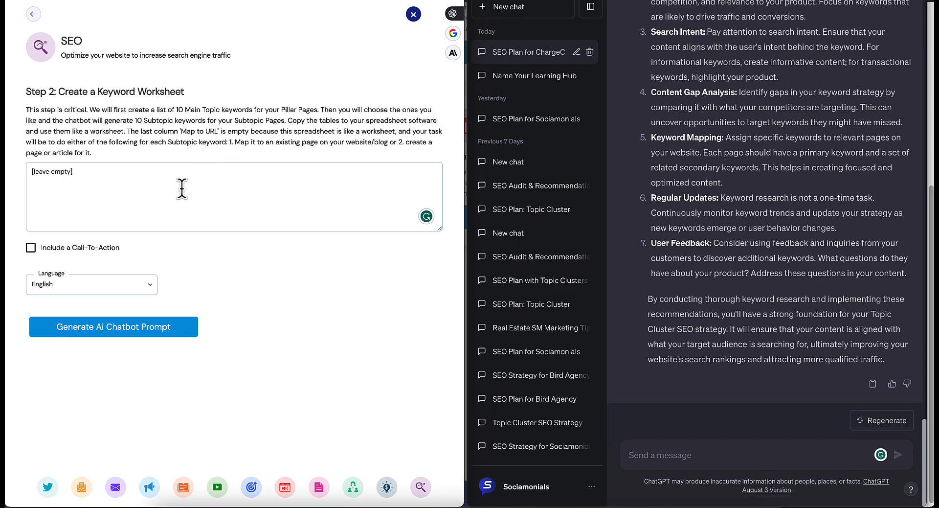
{"action": "left_click", "coordinate": [120, 329]}
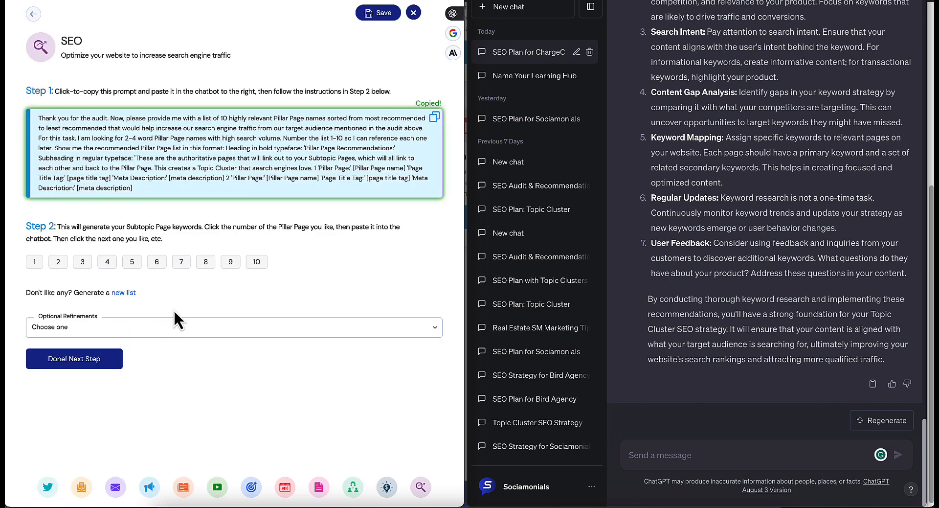
{"action": "left_click", "coordinate": [791, 450]}
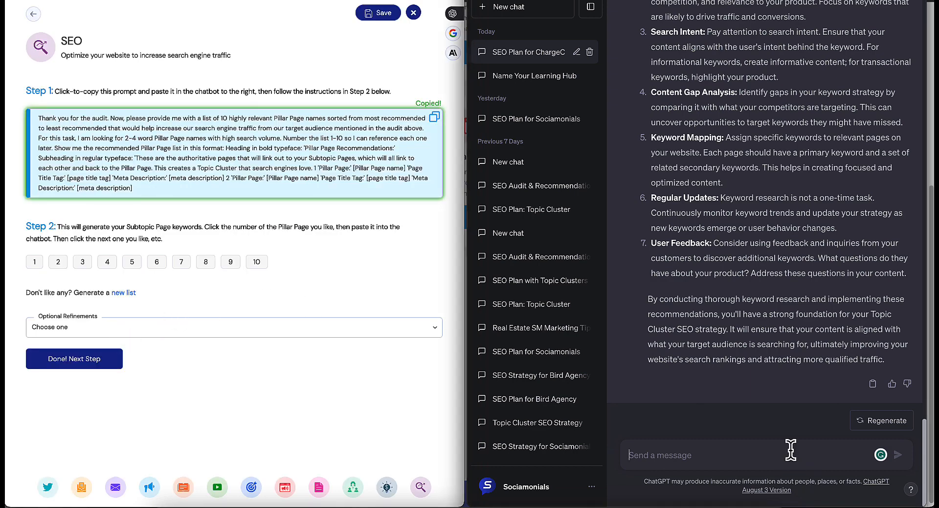
{"action": "type", "text": "Thank you for the audit. Now, please provide me with a list of 10 highly relevant Pillar Page names sorted from most recommended to least recommended that would help increase our search engine traffic from our target audience mentioned in the audit above. For this task, I am looking for 2-4 word Pillar Page names with high search volume. Number the list 1-10 so I can reference each one later. Show me the recommended Pillar Page list in this format: Heading in bold typeface: 'Pillar Page Recommendations:' Subheading in regular typeface: 'These are the authoritative pages that will link out to your Subtopic Pages, which will all link to each other and back to the Pillar Page. This creates a Topic Cluster that search engines love. 1 'Pillar Page:' [Pillar Page name] 'Page Title Tag:' [page title tag] 'Meta Description:' [meta description] 2 'Pillar Page:' [Pillar Page name] 'Page Title Tag:' [page title tag] 'Meta Description:' [meta description]"}
{"action": "key", "text": "Return"}
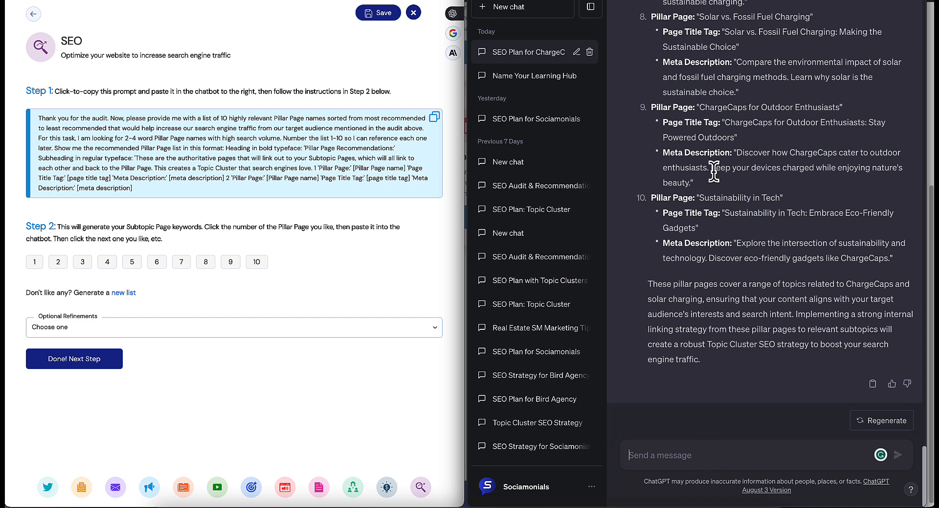
Step: Review the Pillar Page recommendations and send ChatGPT the Subtopic keyword research data table prompt for Pillar Page #1
{"action": "scroll", "coordinate": [711, 168], "scroll_direction": "up", "scroll_amount": 4}
{"action": "scroll", "coordinate": [714, 171], "scroll_direction": "up", "scroll_amount": 10}
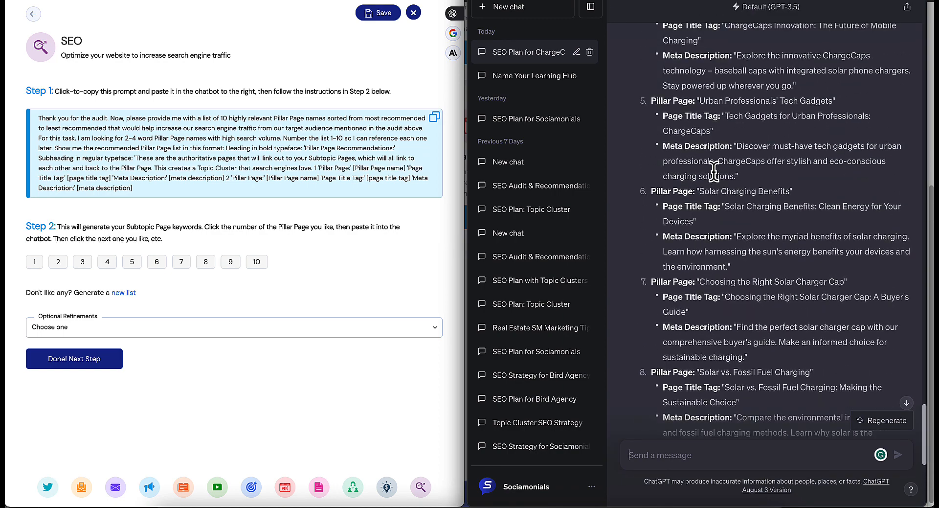
{"action": "scroll", "coordinate": [714, 172], "scroll_direction": "up", "scroll_amount": 3}
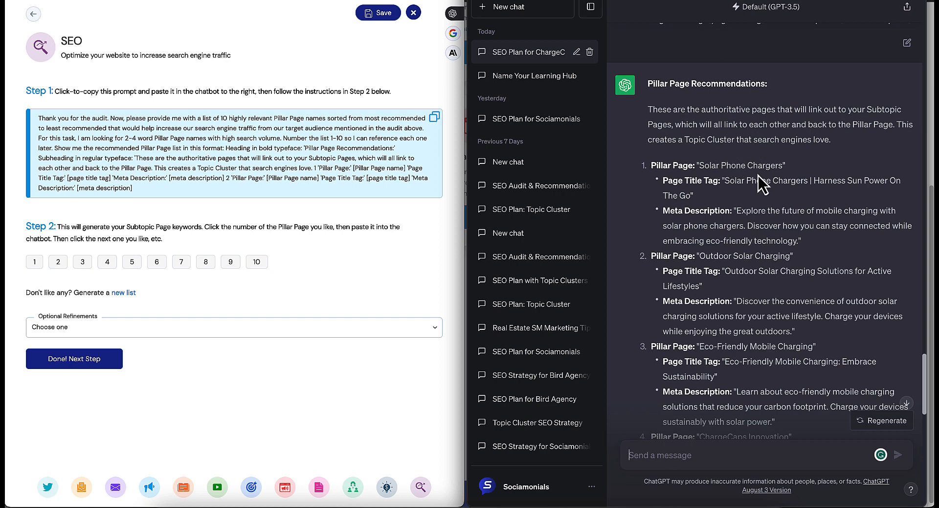
{"action": "scroll", "coordinate": [756, 174], "scroll_direction": "down", "scroll_amount": 1}
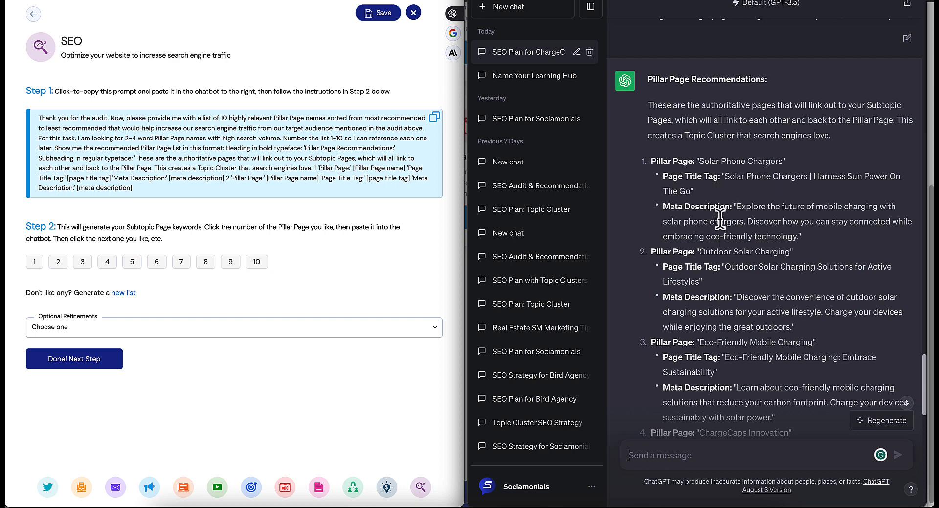
{"action": "scroll", "coordinate": [719, 220], "scroll_direction": "down", "scroll_amount": 15}
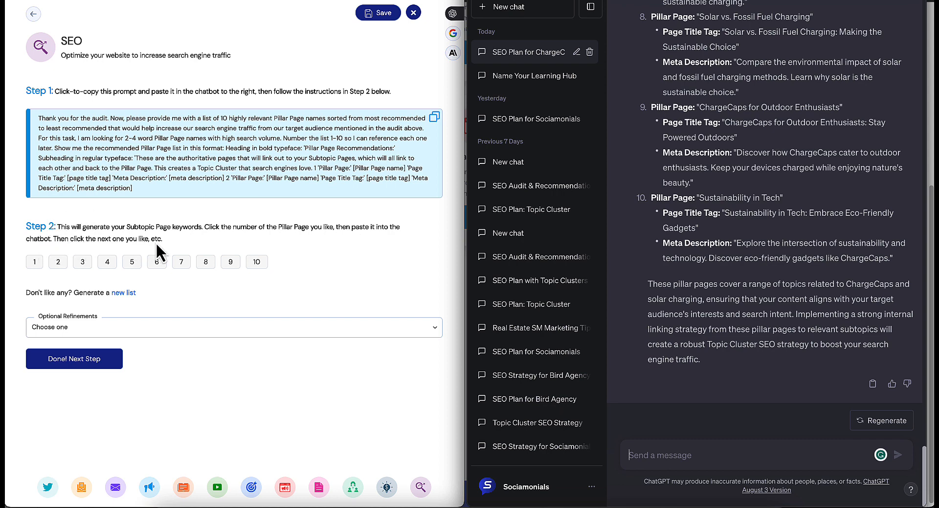
{"action": "left_click", "coordinate": [33, 261]}
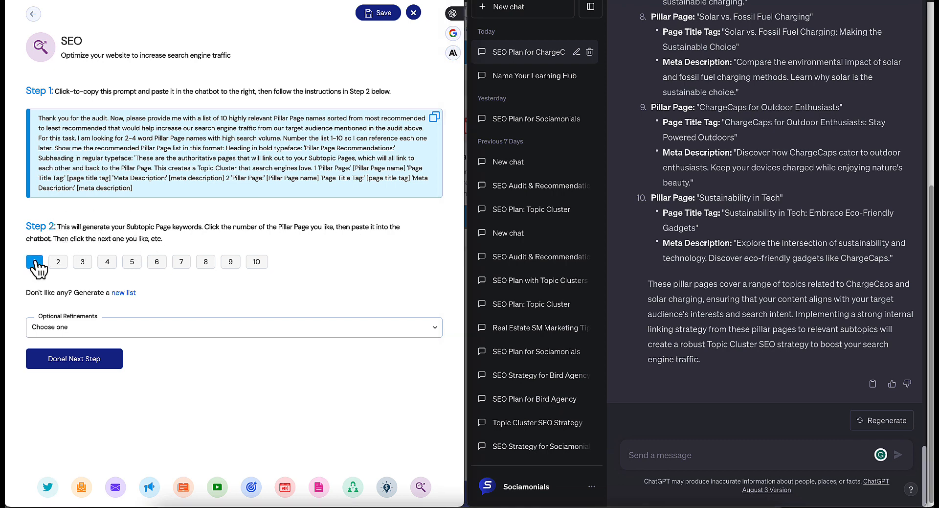
{"action": "left_click", "coordinate": [686, 455]}
{"action": "type", "text": "Please provide a Subtopic keyword research data table for Pillar Page #1 above. Provide the keyword research in a structured Semicolon Separated Format with the following columns:  Column 1: 'Subtopic Keyword' [Fill with 10 recommended long-tail subtopic keywords that are relevant to the Pillar Page in Column 1] Column 2: 'Keyword Intent' [Fill with the Keyword Intent for each corresponding Subtopic keyword] Column 3: 'Relevance Score' [Fill with the Relevance Score for each corresponding Subtopic keyword] Column 4: 'Search Volume' [Fill with Search Volume for each corresponding Subtopic keyword] Column 5: 'Keyword Difficulty' [Fill with Keyword Difficulty for each corresponding Subtopic keyword] Column 6: 'Title Tag' [Fill with recommended Title Tag for a page optimized for each corresponding Subtopic keyword] Column 7: 'Meta Description' [Fill with recommended Meta Description for a page optimized for each corresponding Subtopic keyword] Column 8: 'Social Media Hashtags' [Fill with recommended hashtags for promoting a page optimized for each corresponding Subtopic keyword] Column 9: 'Map To URL' [Leave this column empty, only show the heading. This is for me to fill out later]"}
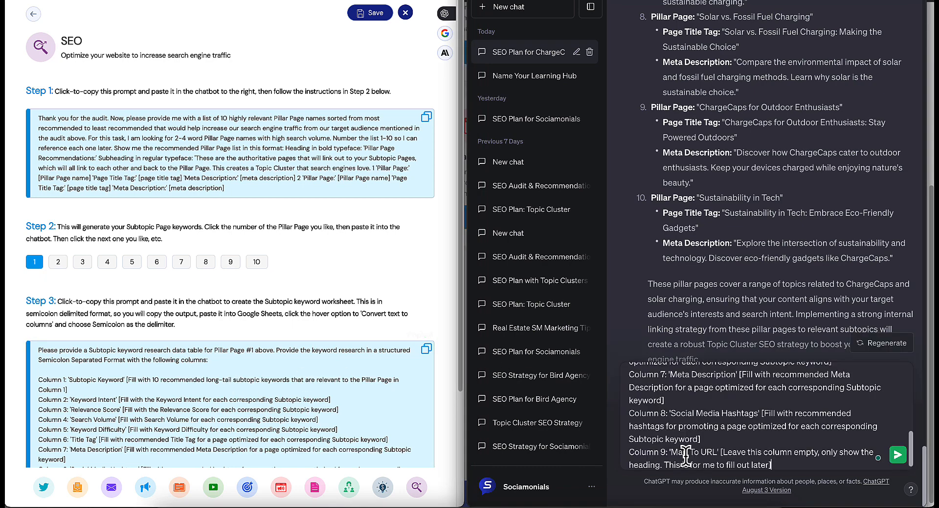
{"action": "key", "text": "Return"}
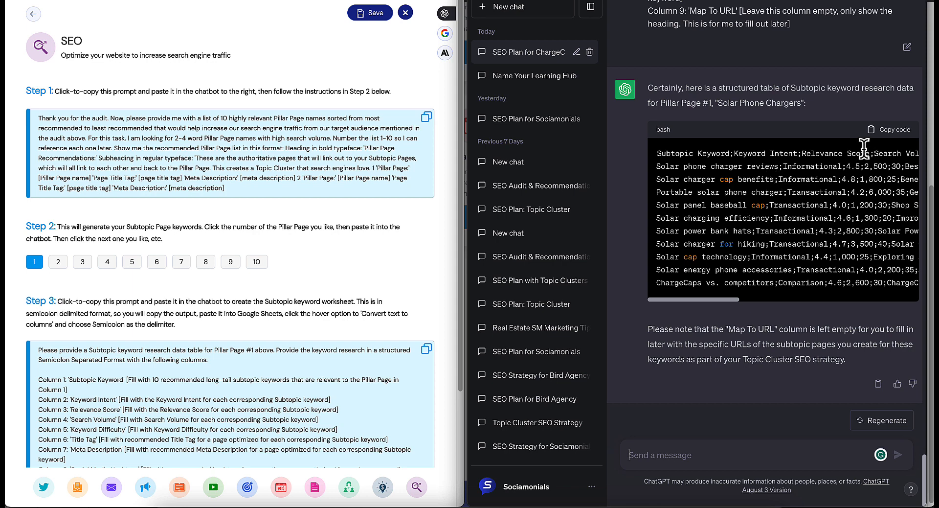
Step: Copy the Pillar Page #1 keyword table and paste it at cell A1 of a blank Google Sheets spreadsheet in a new browser window
{"action": "left_click", "coordinate": [895, 139]}
{"action": "right_click", "coordinate": [234, 504]}
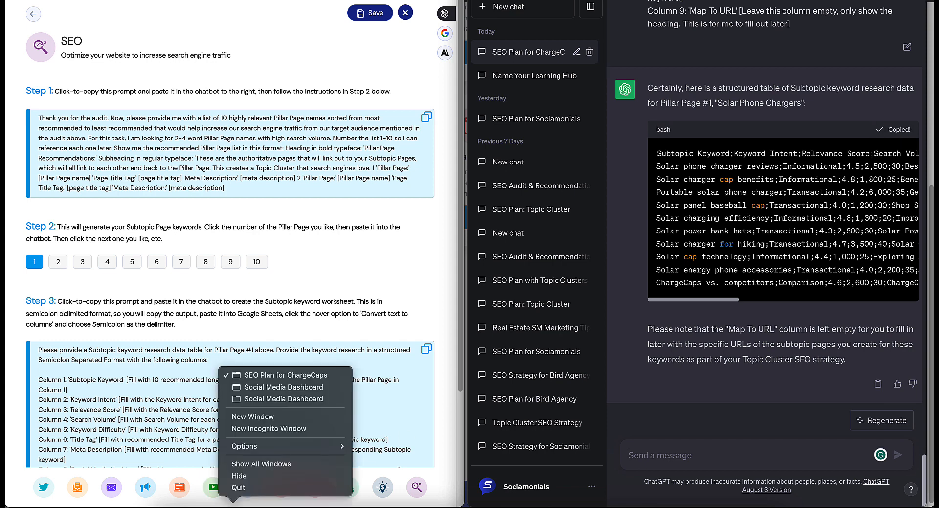
{"action": "left_click", "coordinate": [251, 417]}
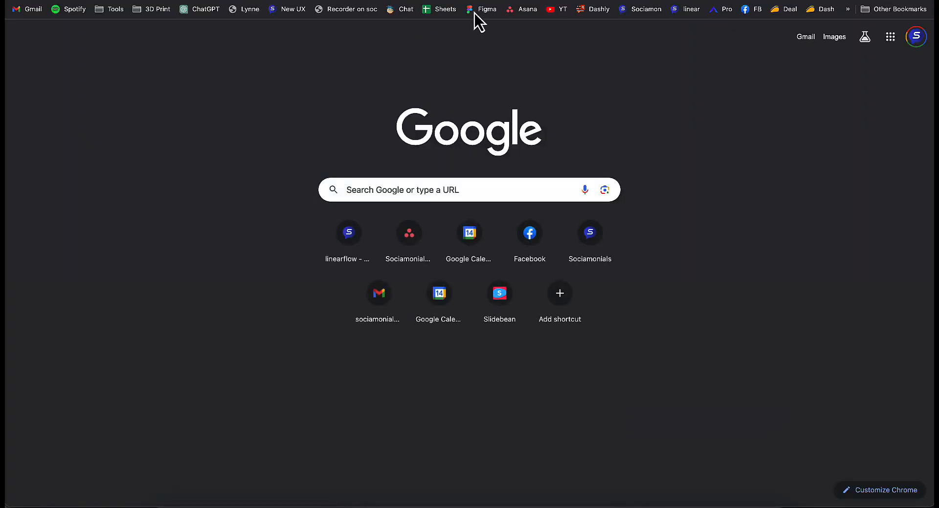
{"action": "left_click", "coordinate": [475, 1]}
{"action": "type", "text": "googl"}
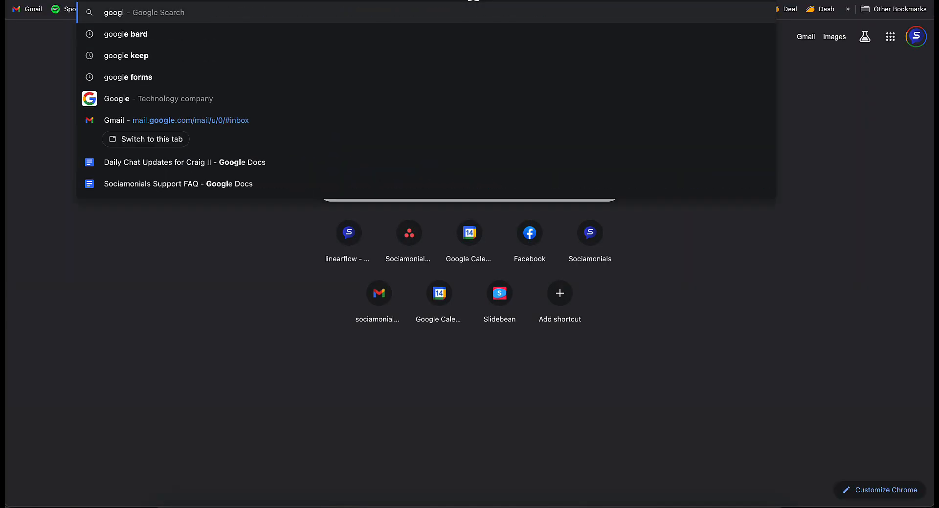
{"action": "type", "text": "e sheets"}
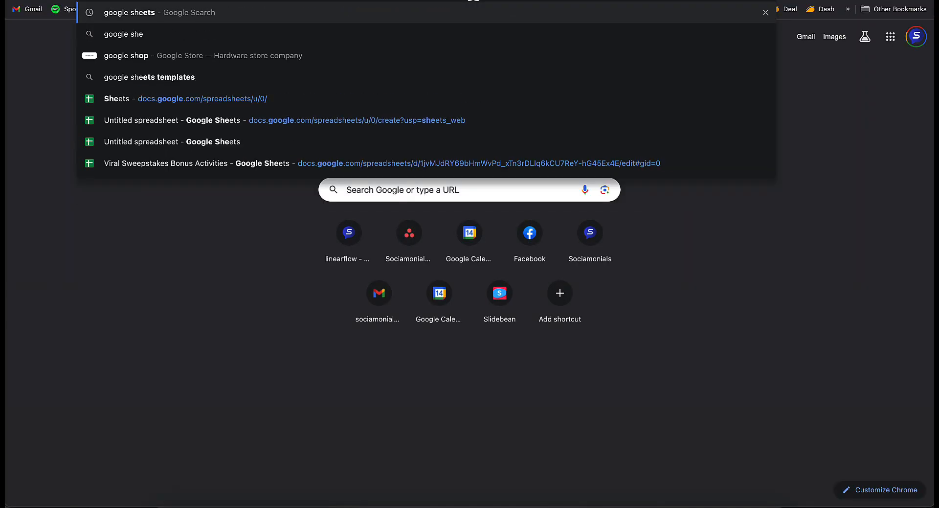
{"action": "key", "text": "Return"}
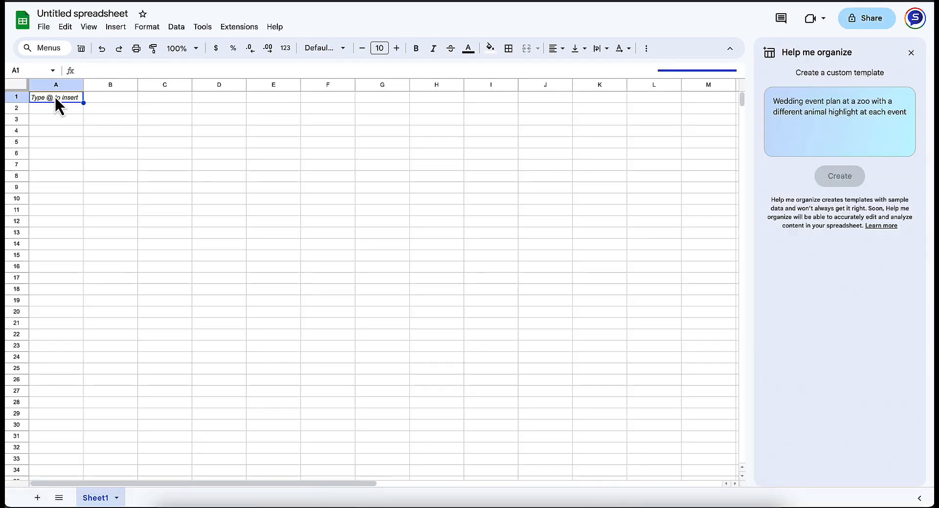
{"action": "key", "text": "ctrl+v"}
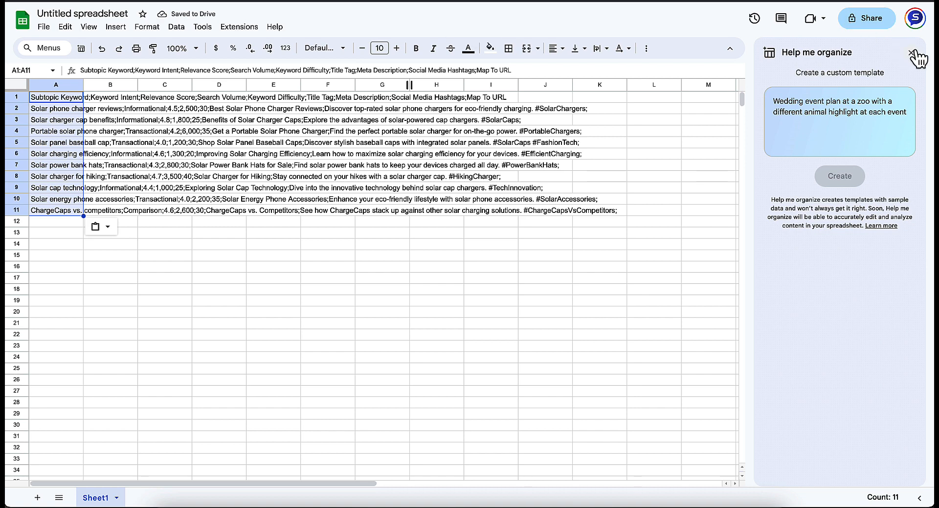
{"action": "left_click", "coordinate": [911, 52]}
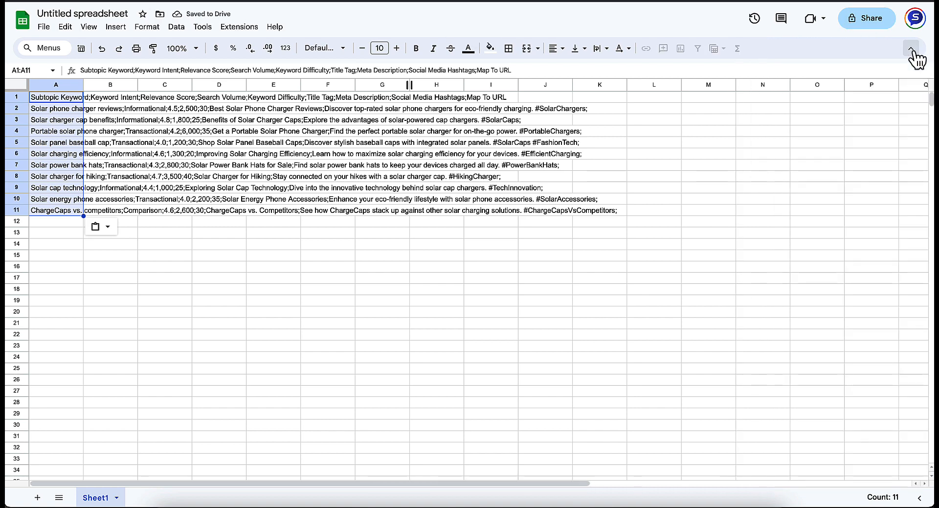
Step: Split the pasted keyword table into columns using the Semicolon separator and fit column A to its contents
{"action": "left_click", "coordinate": [100, 227]}
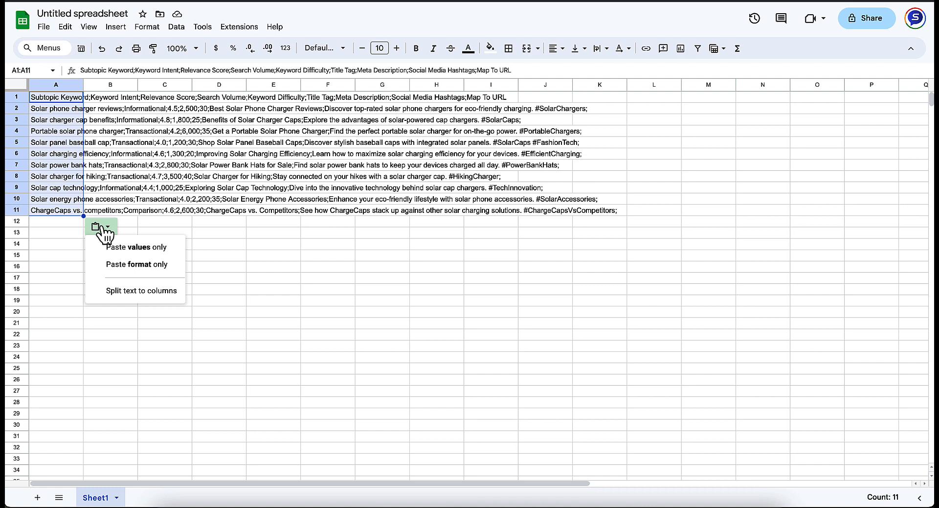
{"action": "left_click", "coordinate": [134, 291]}
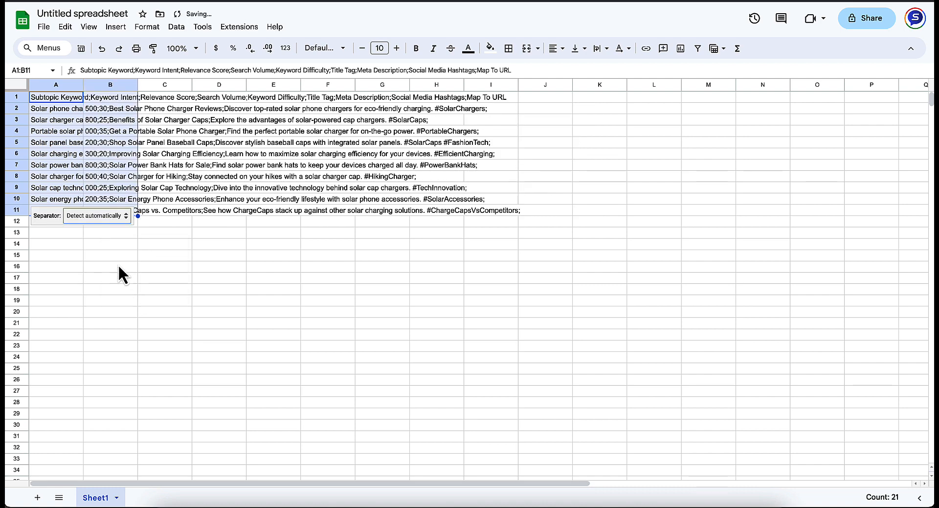
{"action": "left_click", "coordinate": [90, 217]}
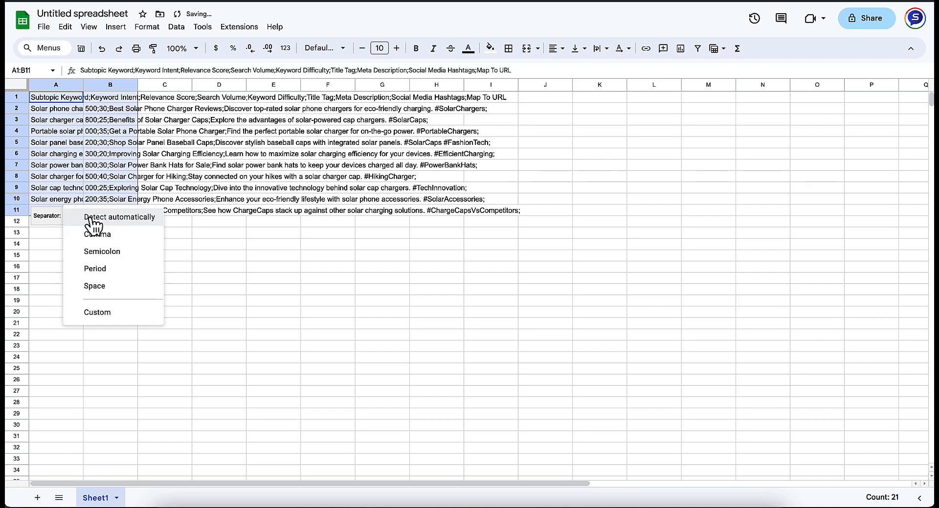
{"action": "left_click", "coordinate": [113, 251]}
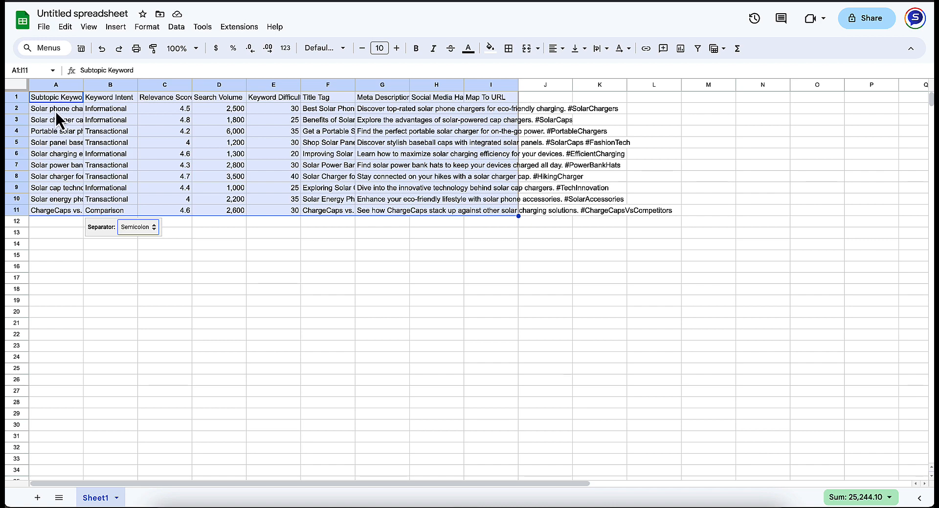
{"action": "double_click", "coordinate": [83, 84]}
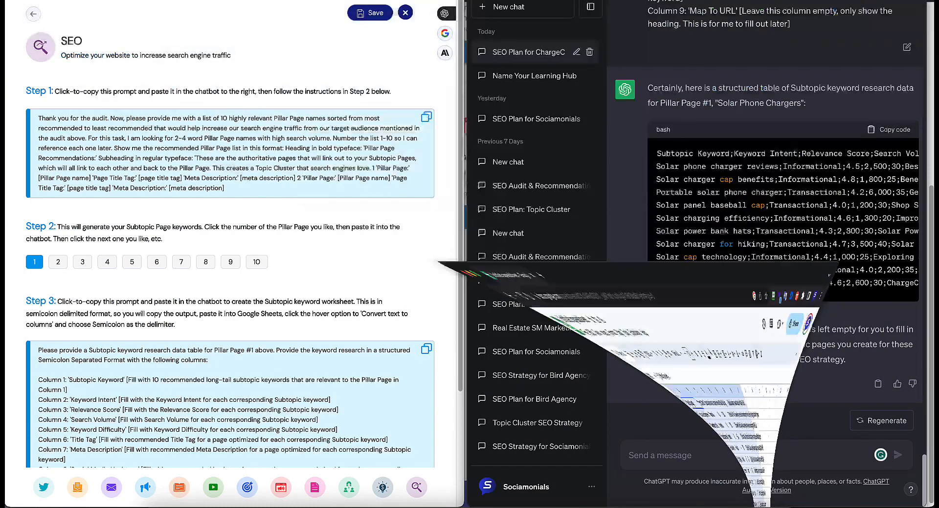
Step: Switch back to the ChatGPT window and send the Subtopic keyword research data table prompt for Pillar Page #2
{"action": "left_click", "coordinate": [58, 262]}
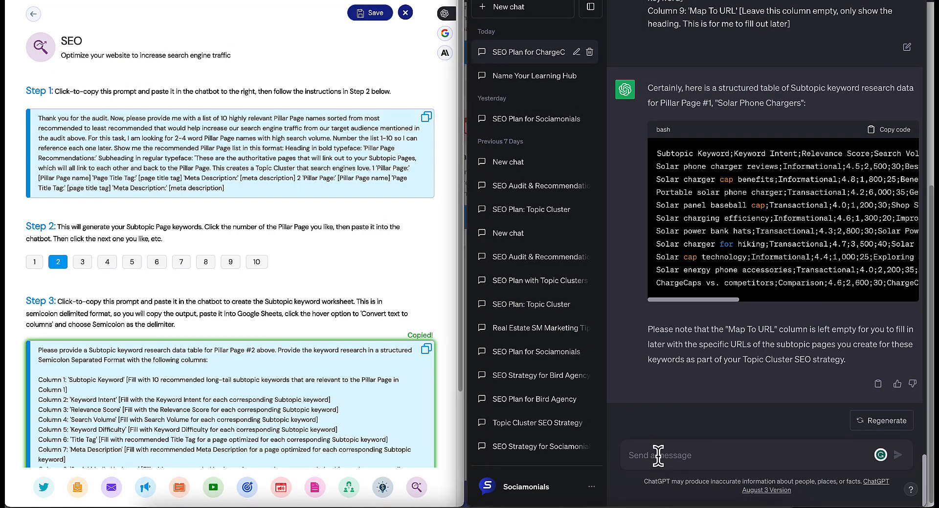
{"action": "left_click", "coordinate": [659, 455]}
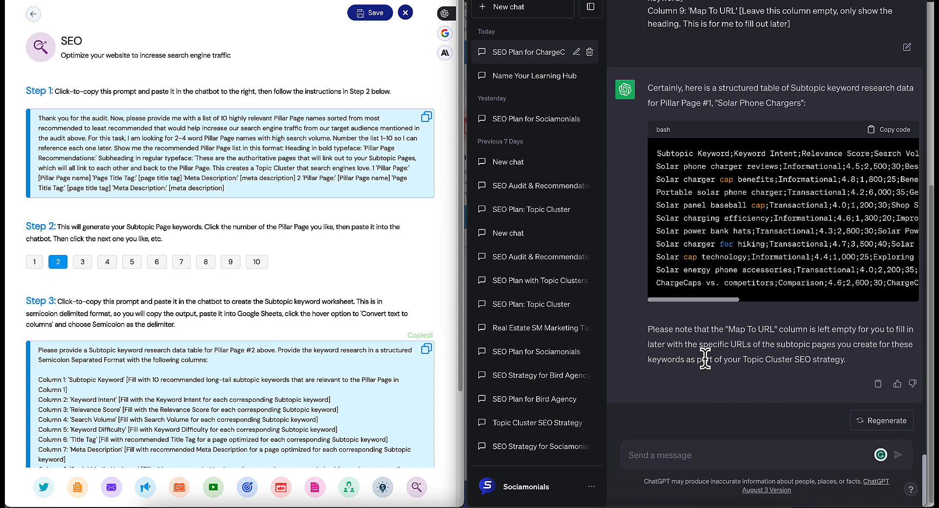
{"action": "type", "text": "Please provide a Subtopic keyword research data table for Pillar Page #2 above. Provide the keyword research in a structured Semicolon Separated Format with the following columns:  Column 1: 'Subtopic Keyword' [Fill with 10 recommended long-tail subtopic keywords that are relevant to the Pillar Page in Column 1] Column 2: 'Keyword Intent' [Fill with the Keyword Intent for each corresponding Subtopic keyword] Column 3: 'Relevance Score' [Fill with the Relevance Score for each corresponding Subtopic keyword] Column 4: 'Search Volume' [Fill with Search Volume for each corresponding Subtopic keyword] Column 5: 'Keyword Difficulty' [Fill with Keyword Difficulty for each corresponding Subtopic keyword] Column 6: 'Title Tag' [Fill with recommended Title Tag for a page optimized for each corresponding Subtopic keyword] Column 7: 'Meta Description' [Fill with recommended Meta Description for a page optimized for each corresponding Subtopic keyword] Column 8: 'Social Media Hashtags' [Fill with recommended hashtags for promoting a page optimized for each corresponding Subtopic keyword] Column 9: 'Map To URL' [Leave this column empty, only show the heading. This is for me to fill out later]"}
{"action": "key", "text": "Return"}
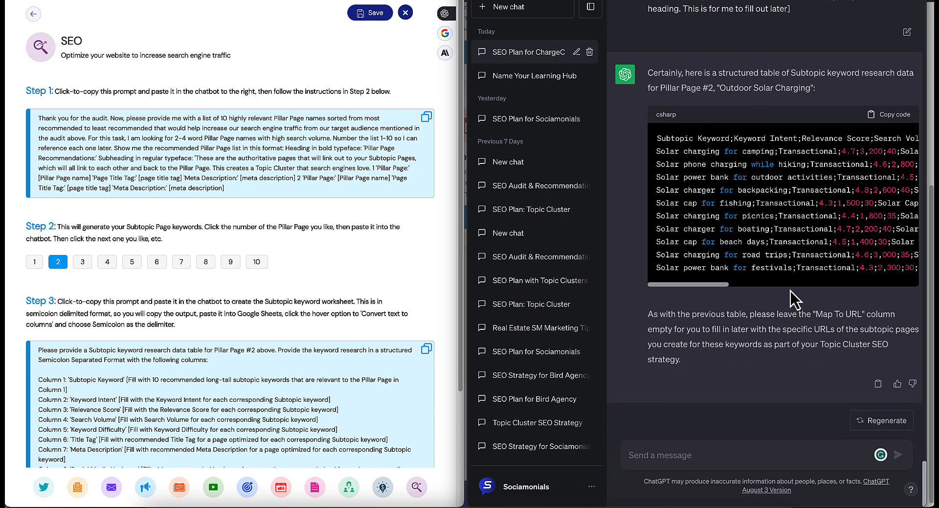
Step: Copy the Pillar Page #2 keyword table and paste it at cell A13 of the untitled Google Sheets spreadsheet
{"action": "left_click", "coordinate": [879, 114]}
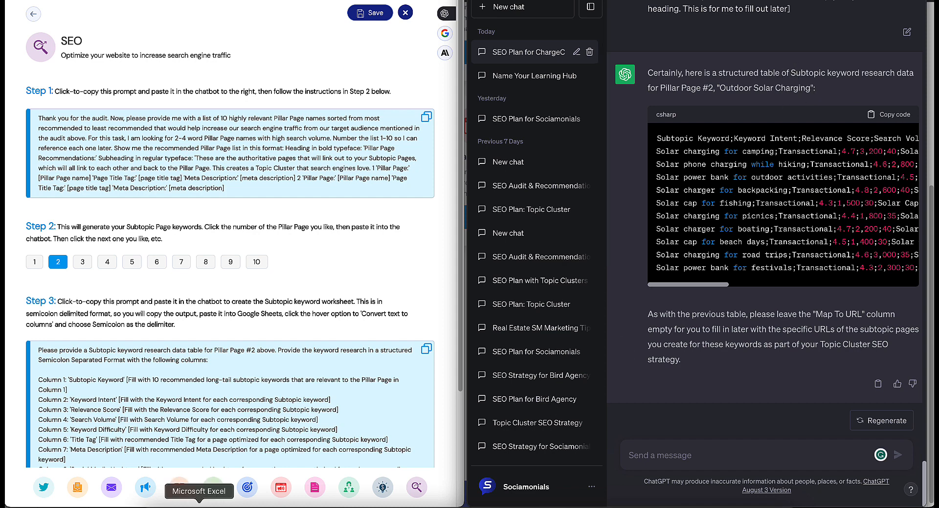
{"action": "right_click", "coordinate": [223, 505]}
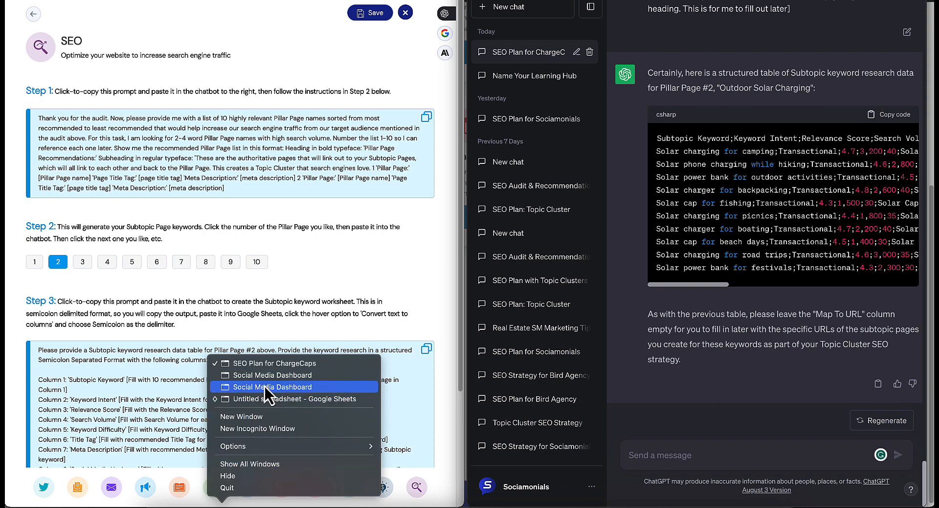
{"action": "left_click", "coordinate": [266, 402]}
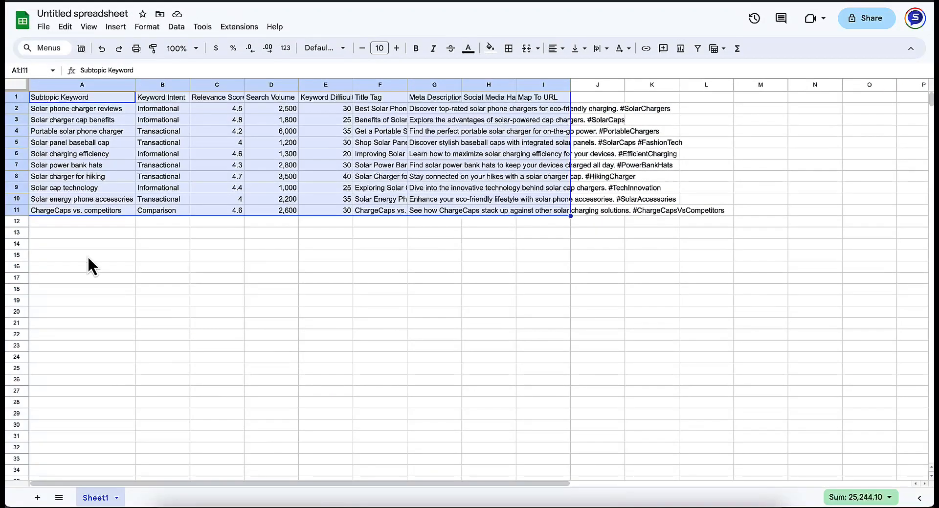
{"action": "left_click", "coordinate": [58, 234]}
{"action": "key", "text": "super+v"}
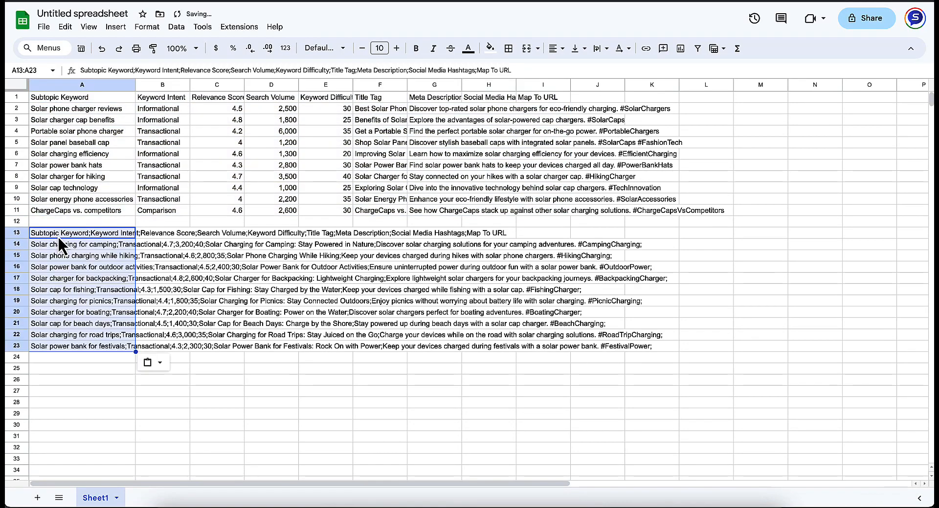
Step: Split the Pillar Page #2 rows starting at A13 into columns using the Semicolon separator
{"action": "left_click", "coordinate": [157, 363]}
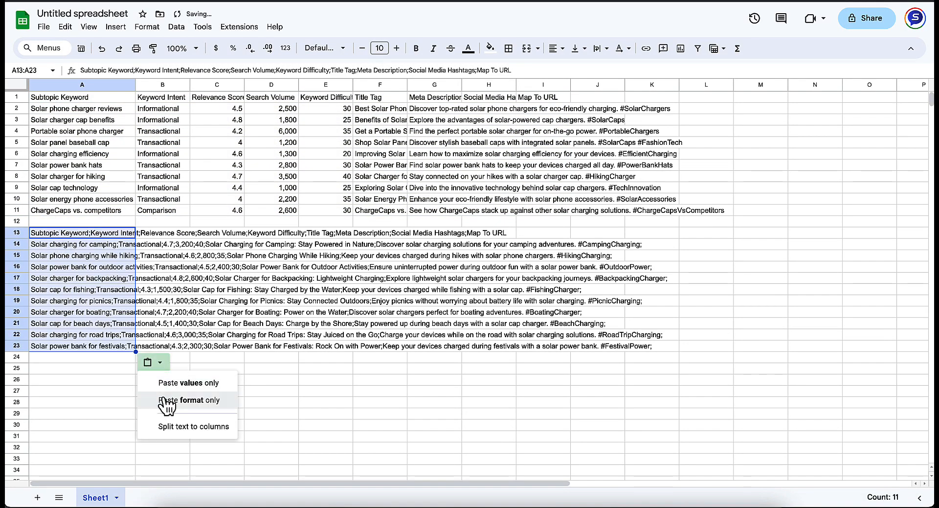
{"action": "left_click", "coordinate": [147, 428]}
{"action": "left_click", "coordinate": [189, 367]}
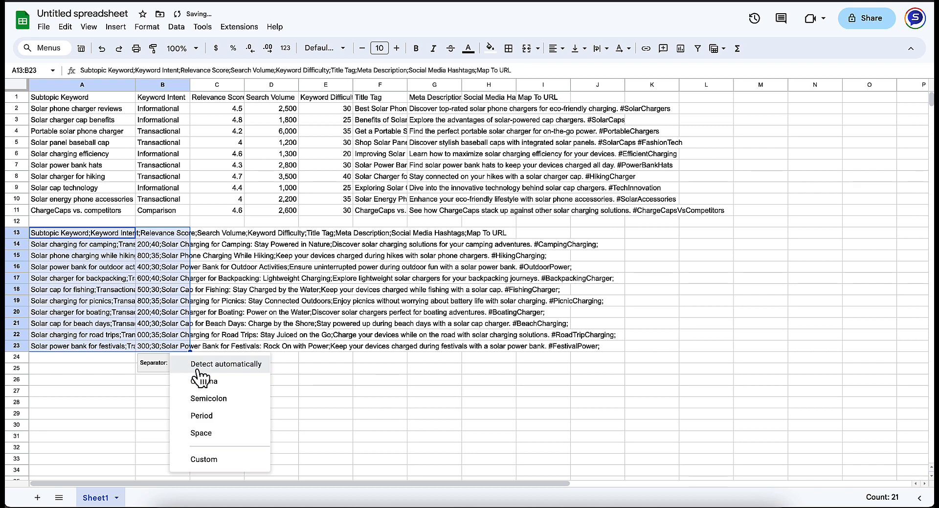
{"action": "left_click", "coordinate": [203, 396]}
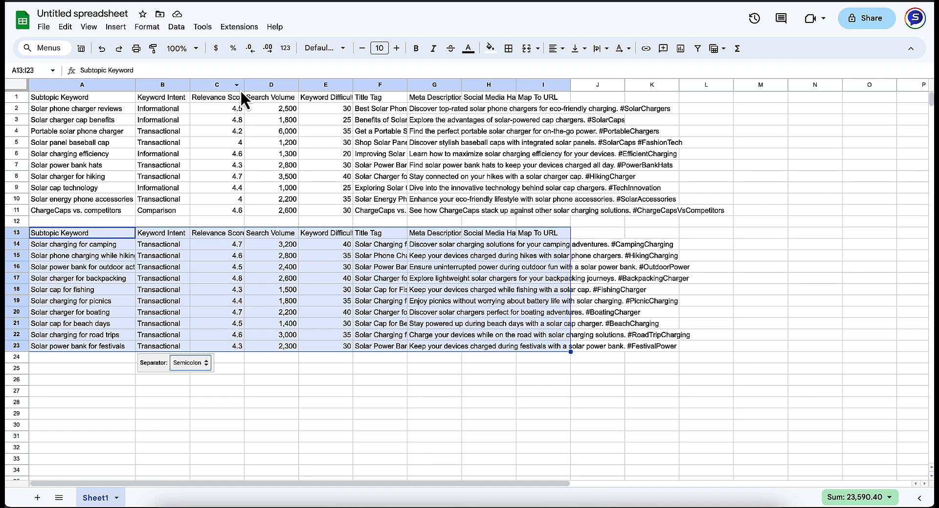
Step: Widen columns C, F and G to make room for the relevance score header, title tags and meta descriptions
{"action": "left_click_drag", "start_coordinate": [244, 85], "coordinate": [249, 85]}
{"action": "left_click", "coordinate": [294, 381]}
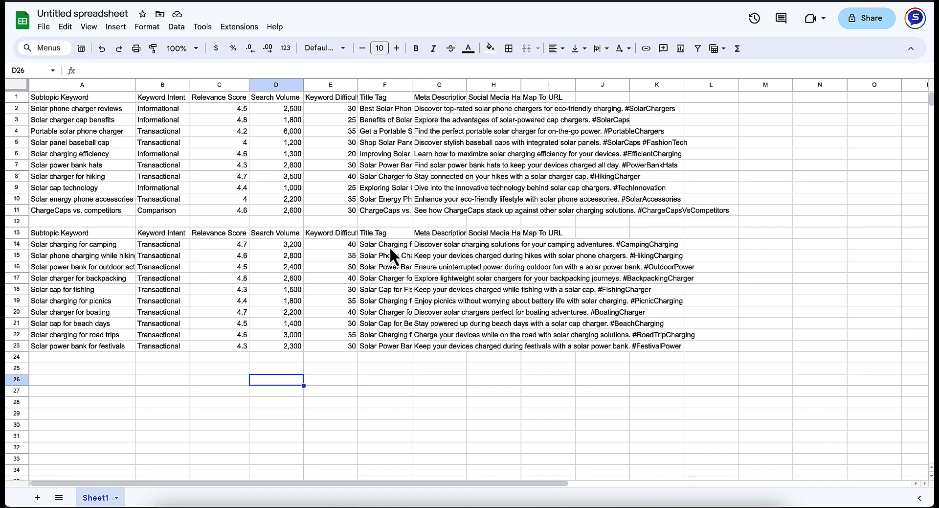
{"action": "left_click_drag", "start_coordinate": [409, 84], "coordinate": [415, 84]}
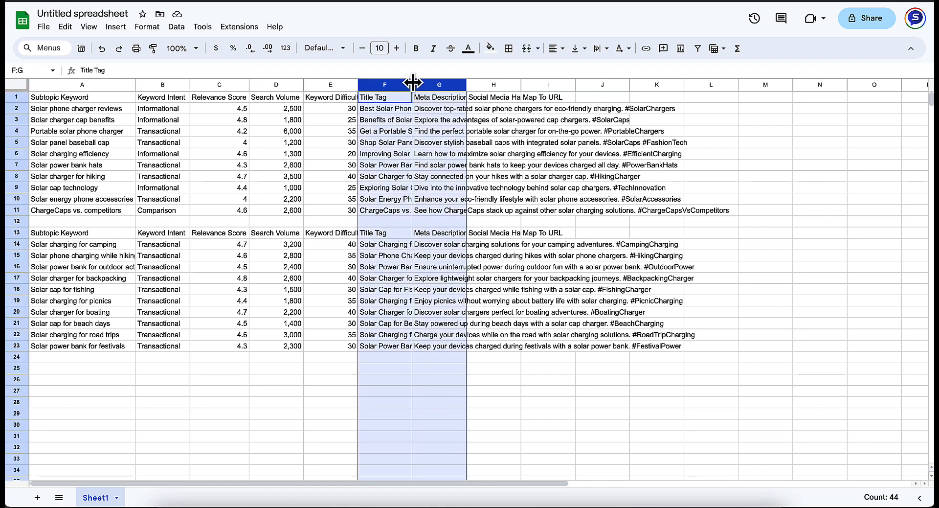
{"action": "left_click_drag", "start_coordinate": [479, 128], "coordinate": [476, 122]}
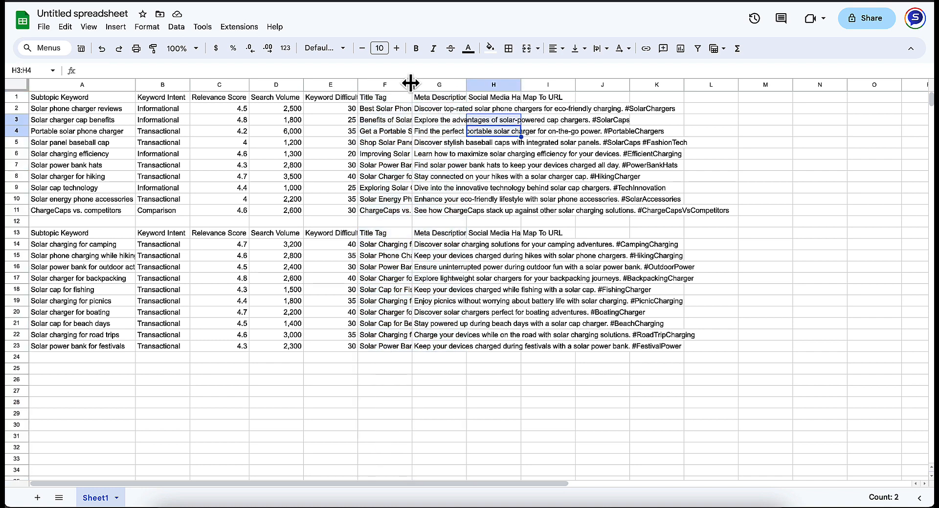
{"action": "left_click_drag", "start_coordinate": [412, 84], "coordinate": [518, 85]}
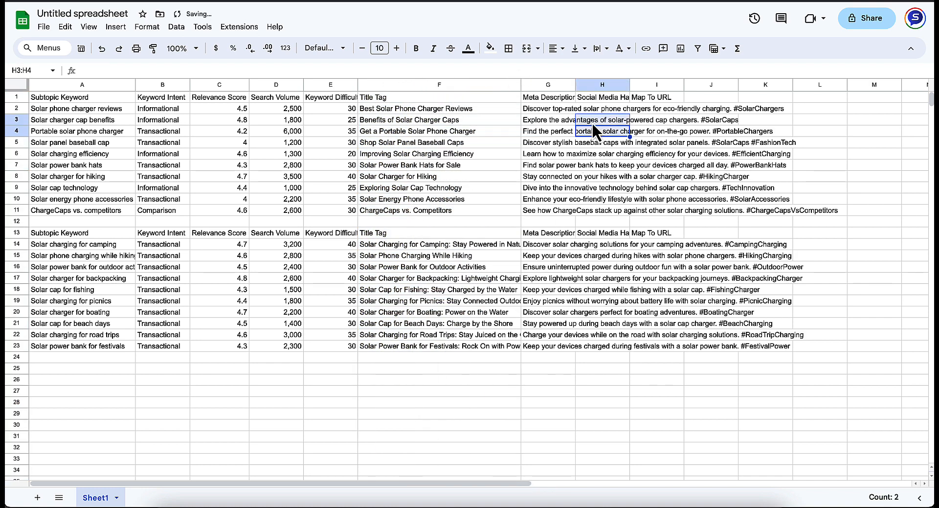
{"action": "left_click_drag", "start_coordinate": [575, 83], "coordinate": [787, 68]}
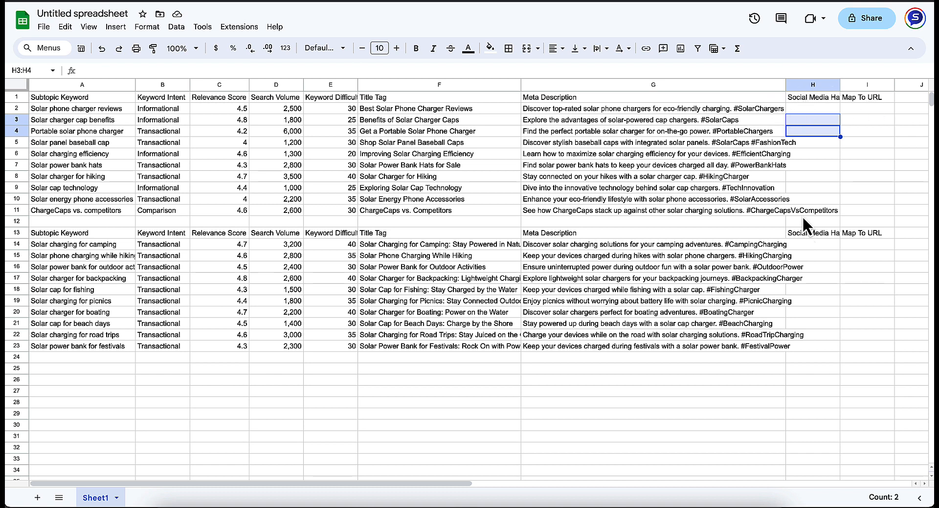
{"action": "left_click_drag", "start_coordinate": [784, 87], "coordinate": [734, 87]}
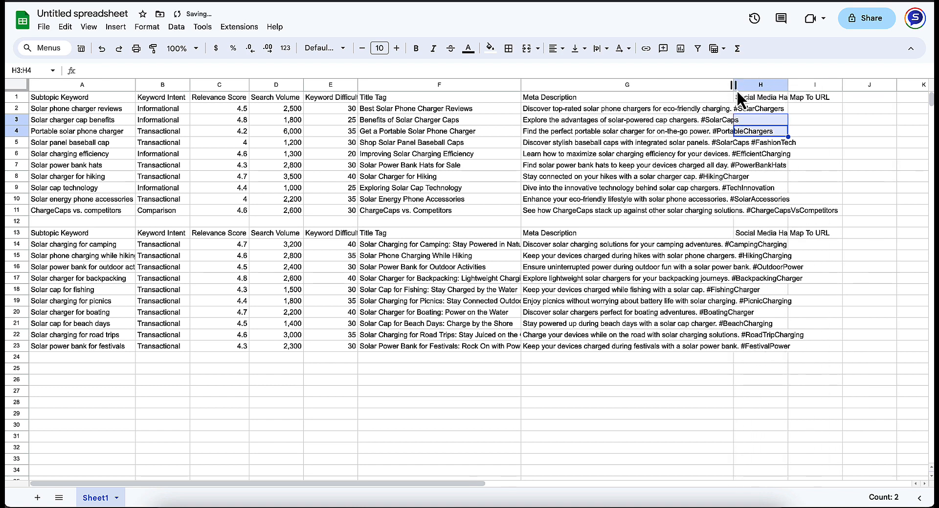
{"action": "left_click", "coordinate": [810, 97]}
{"action": "left_click", "coordinate": [814, 85]}
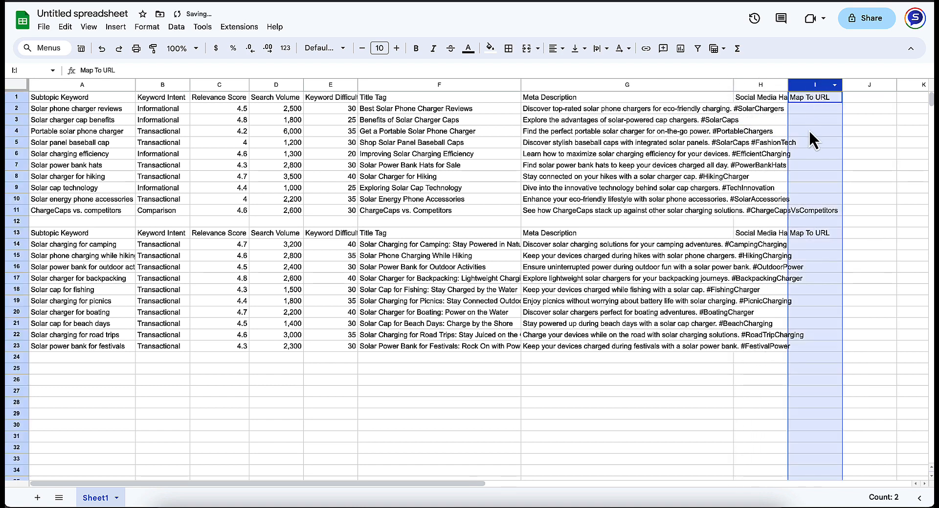
{"action": "left_click", "coordinate": [806, 110]}
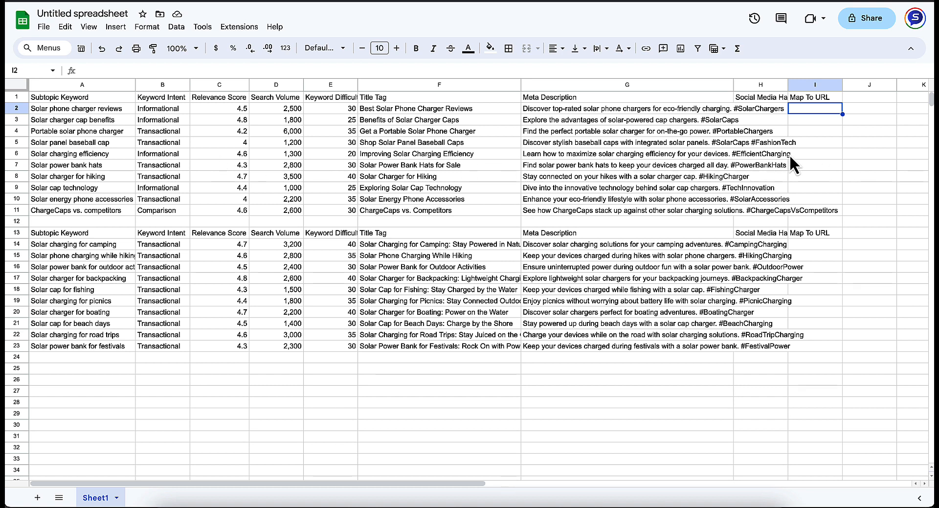
{"action": "left_click", "coordinate": [824, 154]}
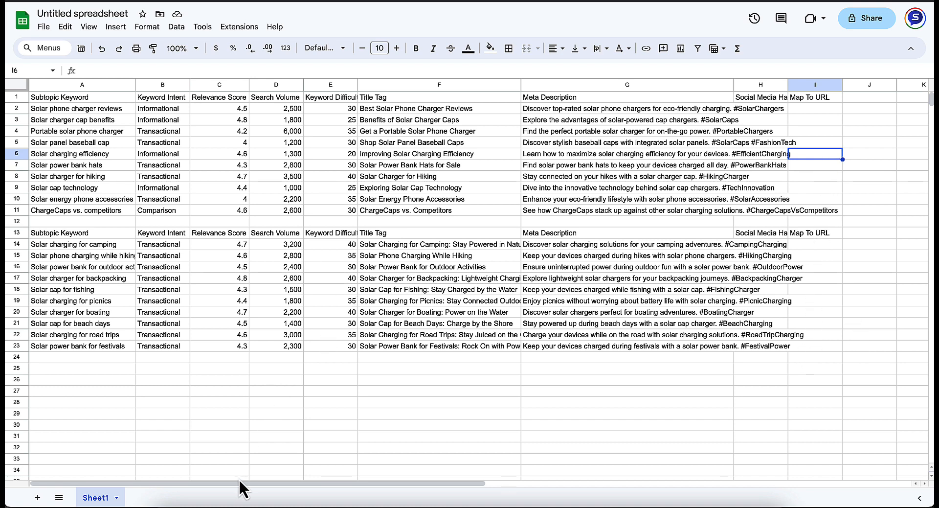
Step: Switch back to the ChatGPT window and choose the Create Keyword Research Definitions & Use Document refinement, copying its prompt
{"action": "right_click", "coordinate": [233, 504]}
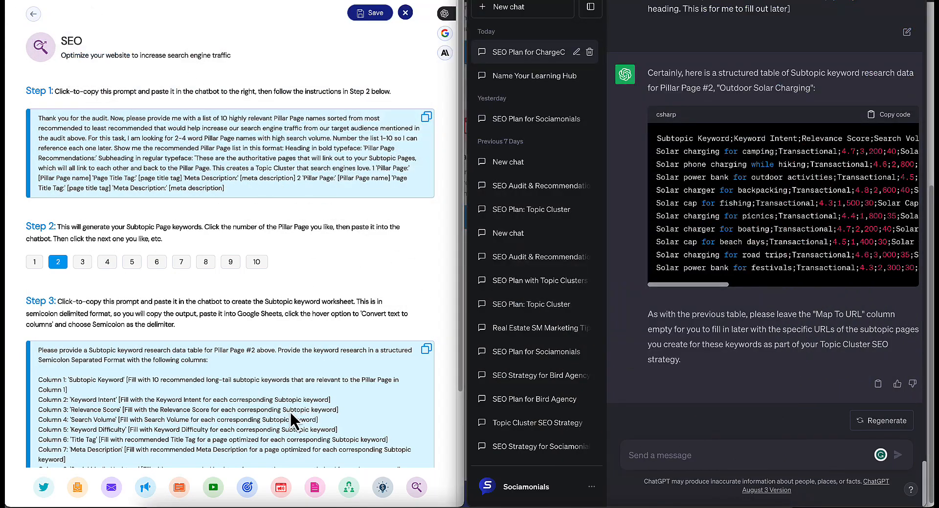
{"action": "scroll", "coordinate": [232, 200], "scroll_direction": "down", "scroll_amount": 3}
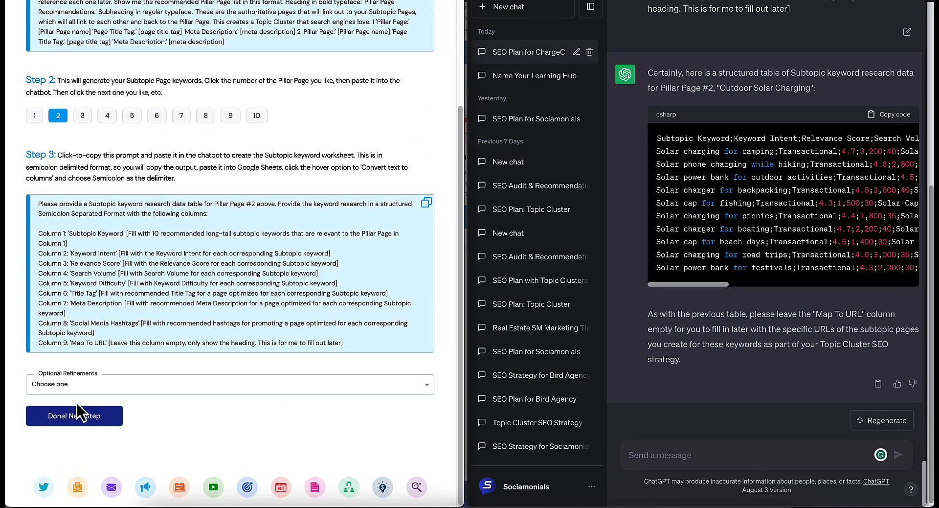
{"action": "left_click", "coordinate": [78, 389]}
{"action": "scroll", "coordinate": [94, 325], "scroll_direction": "down", "scroll_amount": 1}
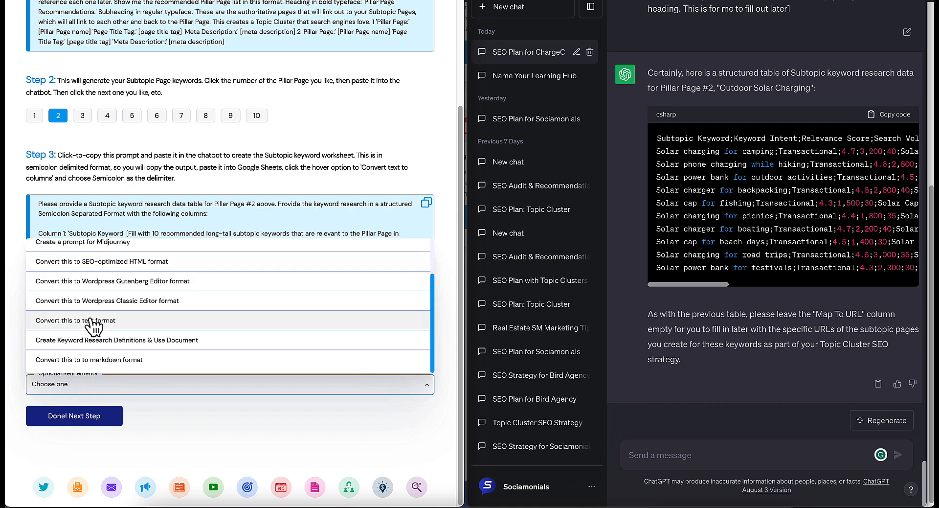
{"action": "left_click", "coordinate": [91, 340]}
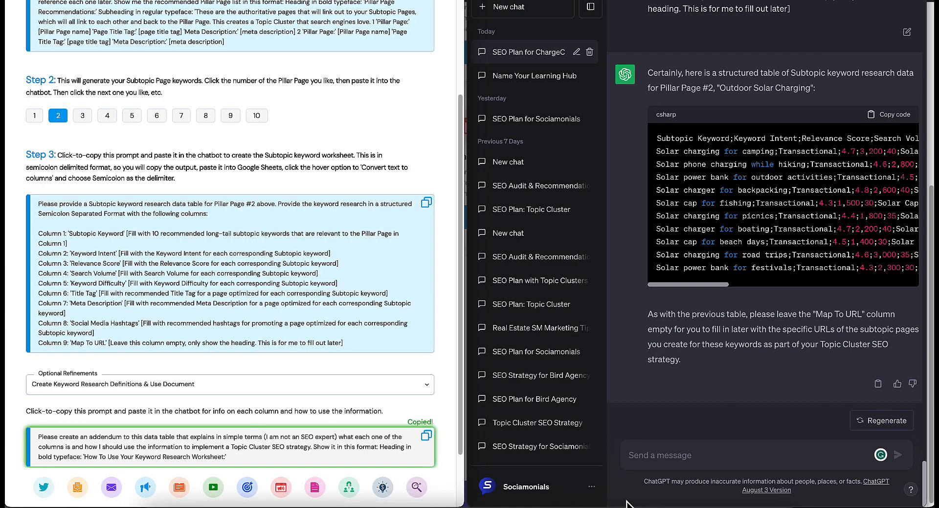
Step: Send the chatbot the prompt for an addendum explaining each data table column and its use in a Topic Cluster SEO strategy
{"action": "left_click", "coordinate": [675, 455]}
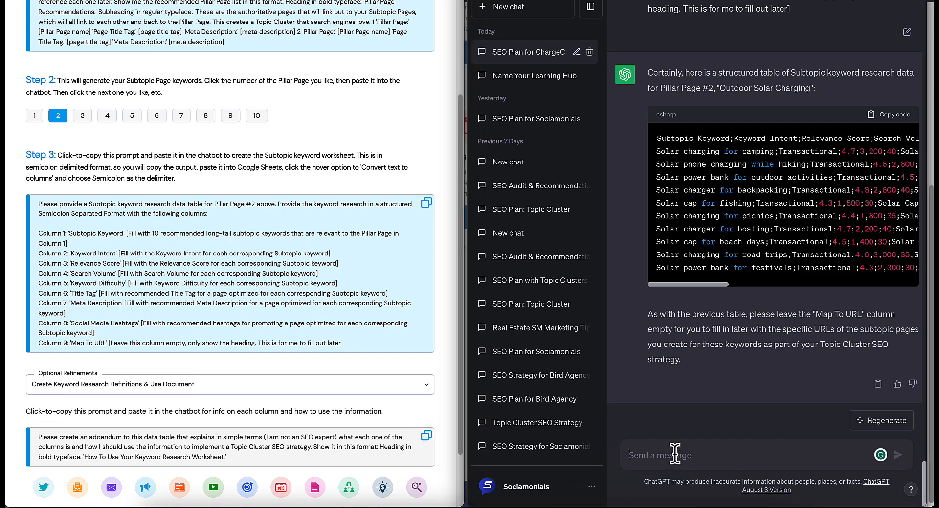
{"action": "type", "text": "Please create an addendum to this data table that explains in simple terms (I am not an SEO expert) what each one of the columns is and how I should use the information to implement a Topic Cluster SEO strategy. Show it in this format: Heading in bold typeface: 'How To Use Your Keyword Research Worksheet:'"}
{"action": "key", "text": "Return"}
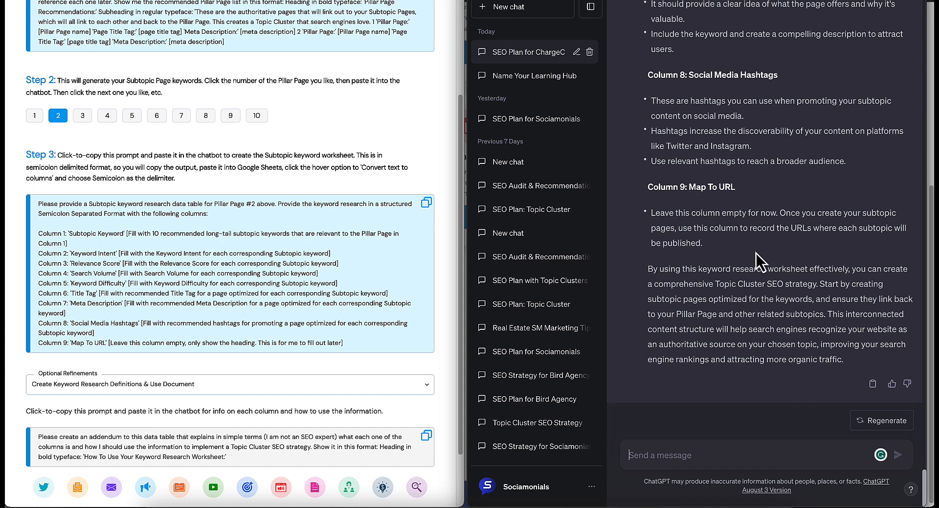
Step: Finish the keyword research stage and generate the English chatbot prompt for Step 3: Write SEO Content, without a call-to-action
{"action": "scroll", "coordinate": [186, 386], "scroll_direction": "down", "scroll_amount": 2}
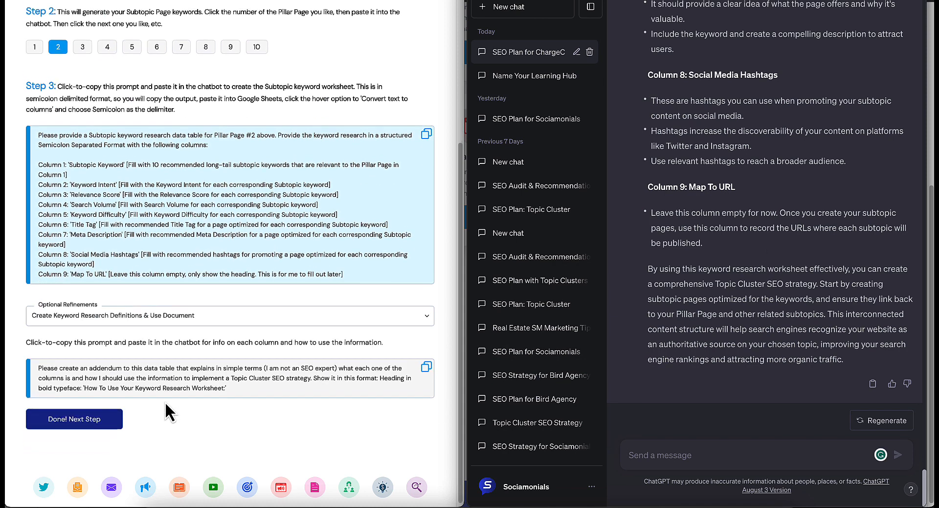
{"action": "left_click", "coordinate": [72, 416]}
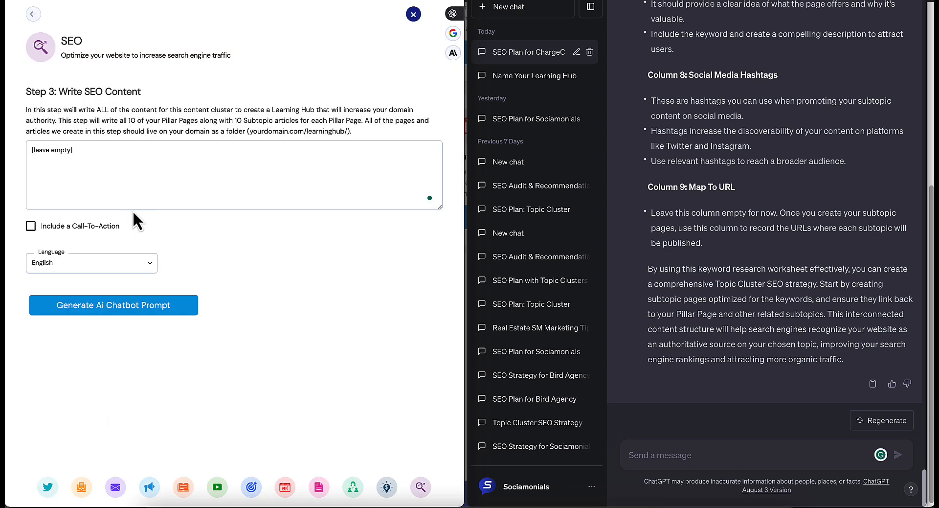
{"action": "left_click", "coordinate": [111, 306]}
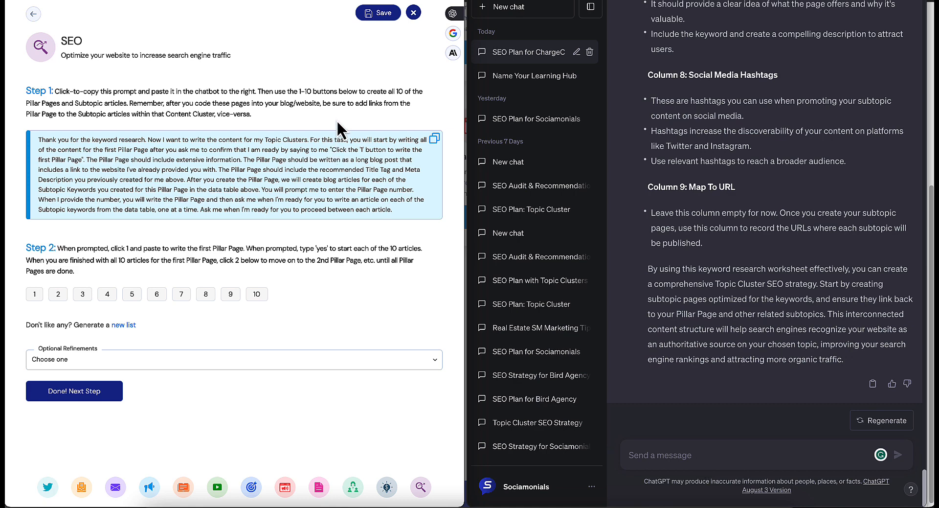
Step: Send the chatbot the prompt on writing the Pillar Pages and Subtopic articles for the Topic Clusters
{"action": "left_click", "coordinate": [658, 455]}
{"action": "type", "text": "Thank you for the keyword research. Now I want to write the content for my Topic Clusters. For this task, you will start by writing all of the content for the first Pillar Page after you ask me to confirm that I am ready by saying to me \"Click the '1' button to write the first Pillar Page\". The Pillar Page should include extensive information. The Pillar Page should be written as a long blog post that includes a link to the website I've already provided you with. The Pillar Page should include the recommended Title Tag and Meta Description you previously created for me above. After you create the Pillar Page, we will create blog articles for each of the Subtopic Keywords you created for this Pillar Page in the data table above. You will prompt me to enter the Pillar Page number. When I provide the number, you will write the Pillar Page and then ask me when I'm ready for you to write an article on each of the Subtopic keywords from the data table, one at a time. Ask me when I'm ready for you to proceed between each article."}
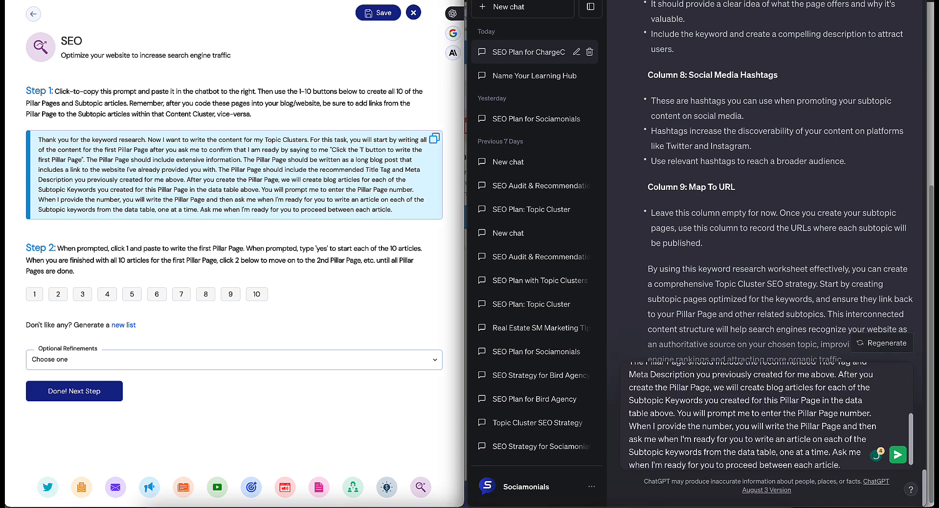
{"action": "key", "text": "Return"}
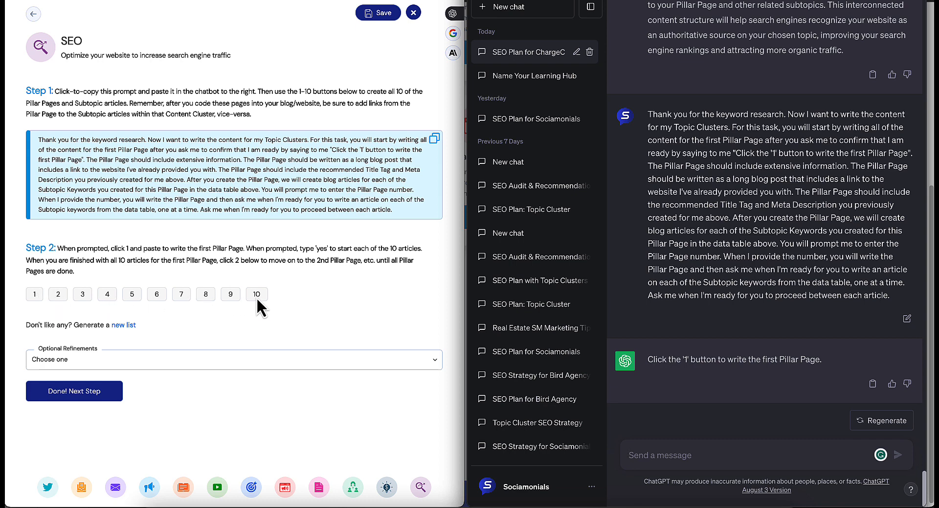
Step: Select Pillar Page 1 and send the chatbot the prompt to write it, followed by its Subtopic articles one at a time
{"action": "left_click", "coordinate": [33, 293]}
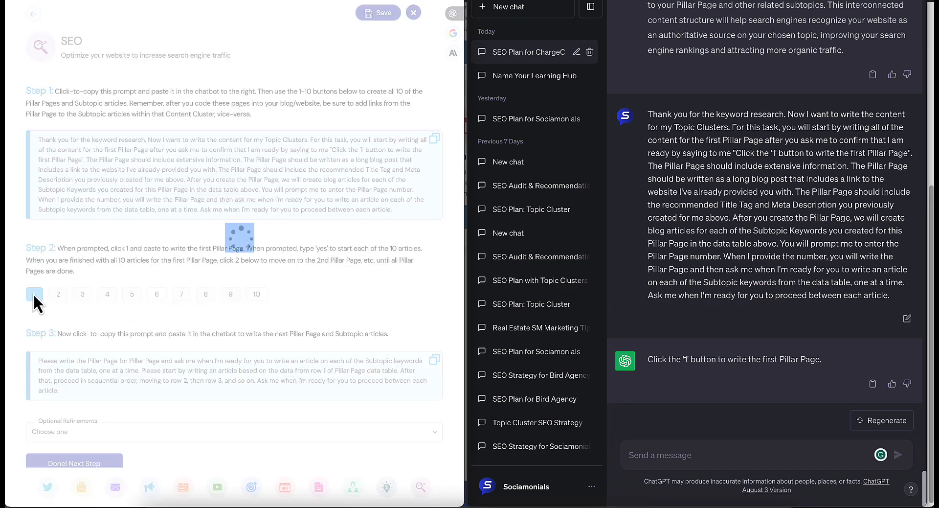
{"action": "left_click", "coordinate": [677, 455]}
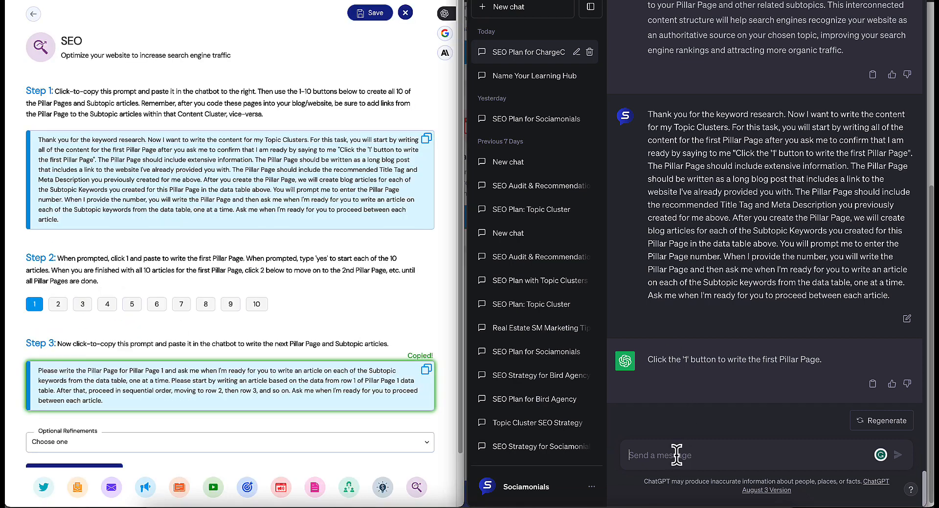
{"action": "type", "text": "Please write the Pillar Page for Pillar Page 1 and ask me when I'm ready for you to write an article on each of the Subtopic keywords from the data table, one at a time. Please start by writing an article based on the data from row 1 of Pillar Page 1 data table. After that, proceed in sequential order, moving to row 2, then row 3, and so on. Ask me when I'm ready for you to proceed between each article."}
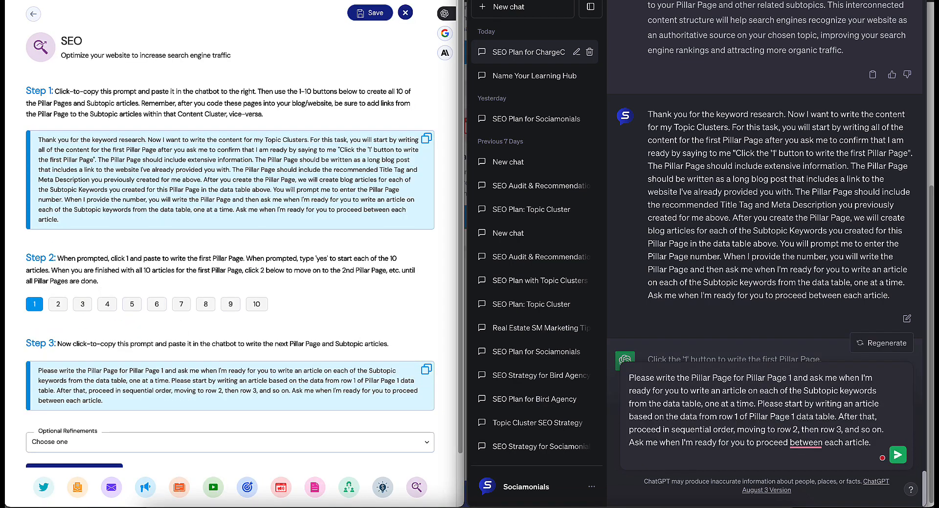
{"action": "key", "text": "Return"}
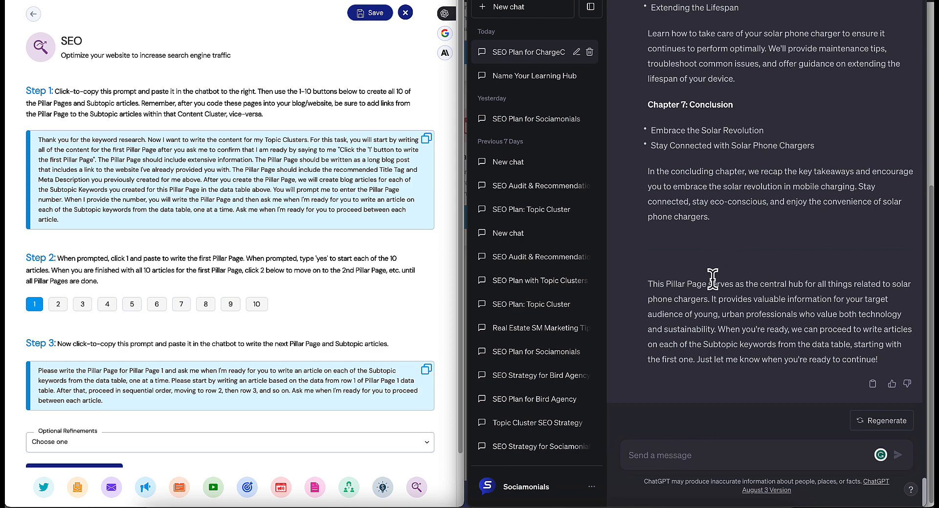
Step: Look over the generated Pillar Page 1 and reply "yes" to request the first Subtopic article
{"action": "scroll", "coordinate": [730, 347], "scroll_direction": "up", "scroll_amount": 20}
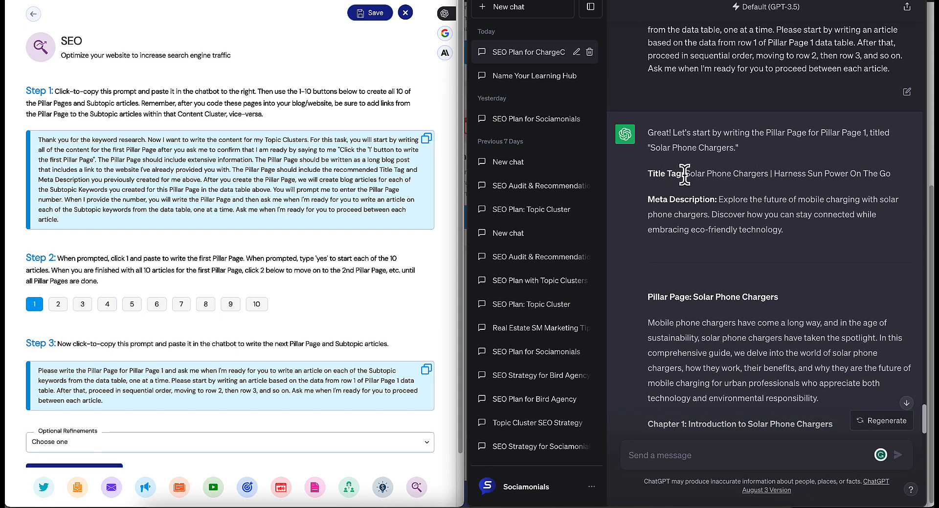
{"action": "scroll", "coordinate": [717, 198], "scroll_direction": "down", "scroll_amount": 1}
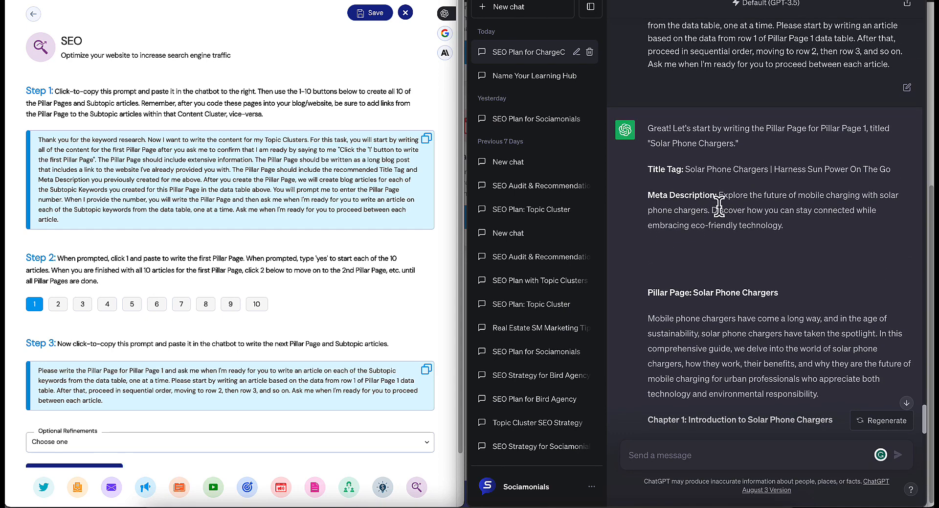
{"action": "scroll", "coordinate": [757, 266], "scroll_direction": "down", "scroll_amount": 20}
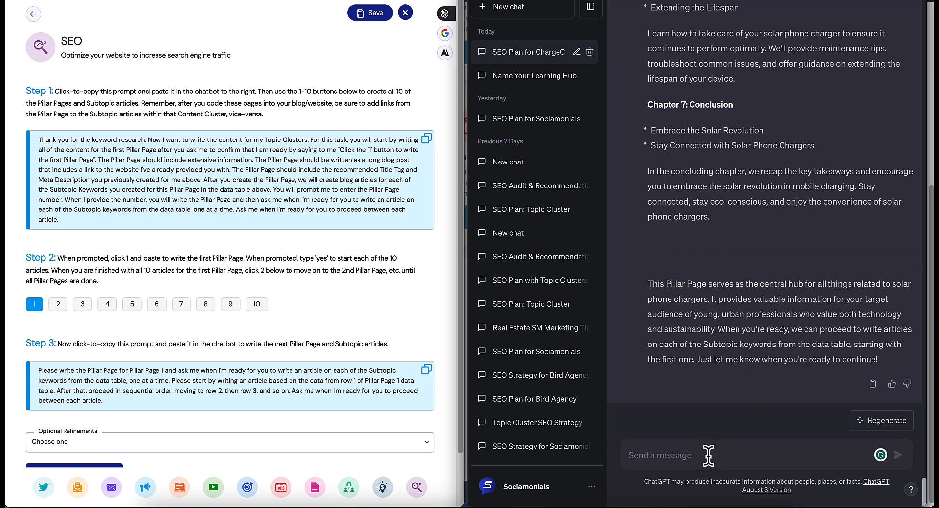
{"action": "type", "text": "yes"}
{"action": "left_click", "coordinate": [897, 454]}
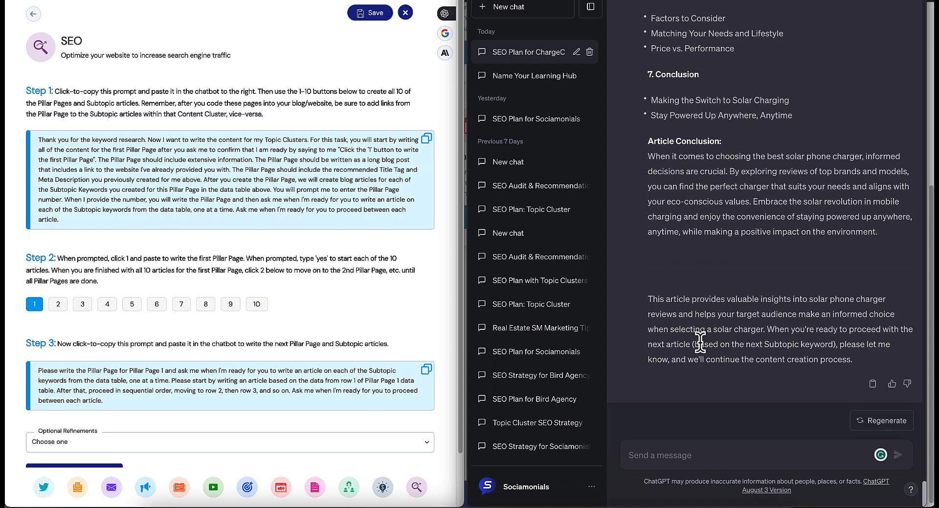
Step: Reply "yes" after each finished article to request the next three Subtopic articles for Pillar Page 1
{"action": "left_click", "coordinate": [690, 455]}
{"action": "type", "text": "yes"}
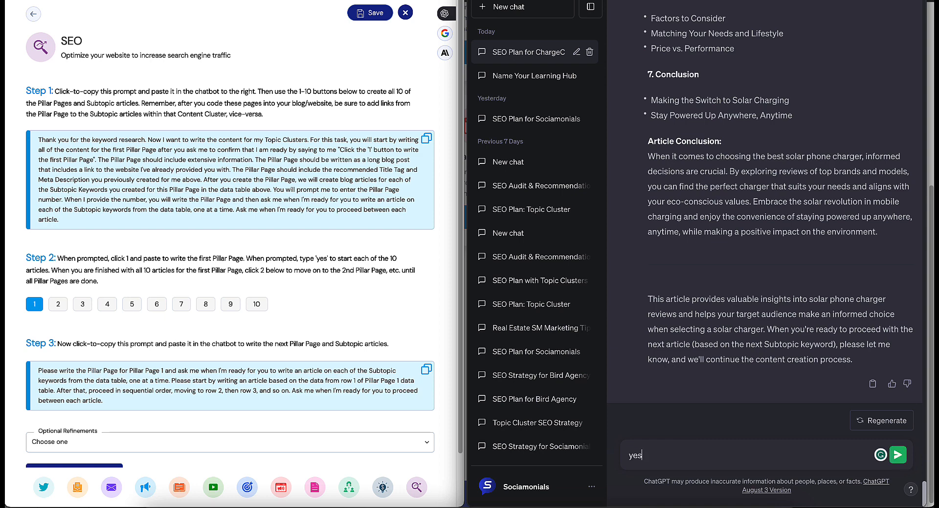
{"action": "key", "text": "Return"}
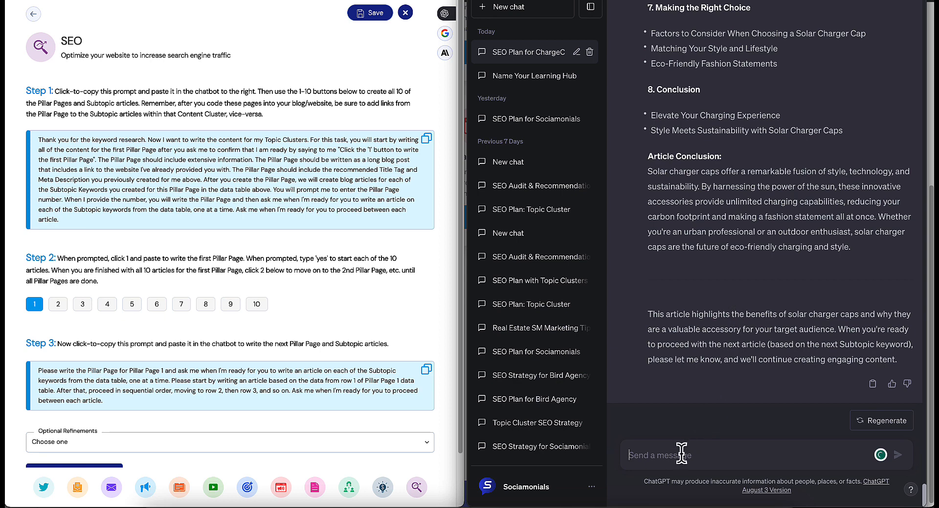
{"action": "type", "text": "yes"}
{"action": "key", "text": "Return"}
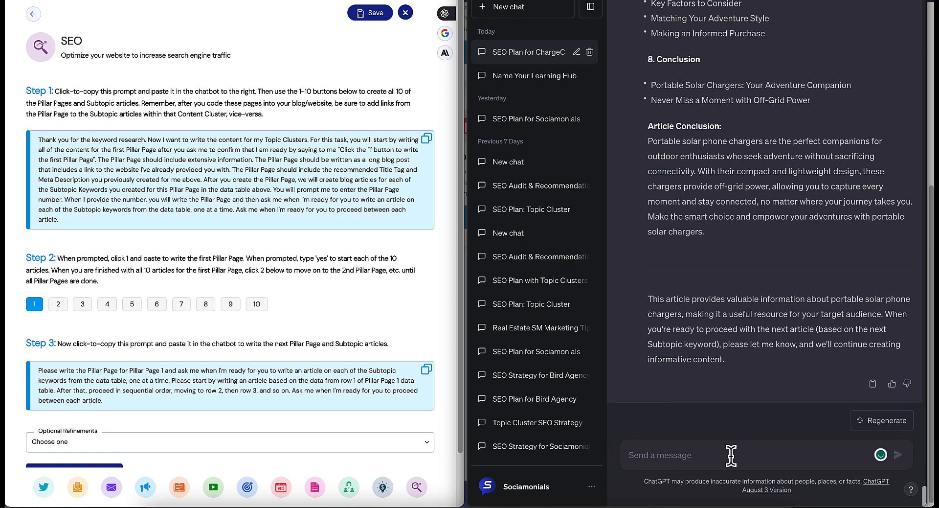
{"action": "type", "text": "yes"}
{"action": "key", "text": "Return"}
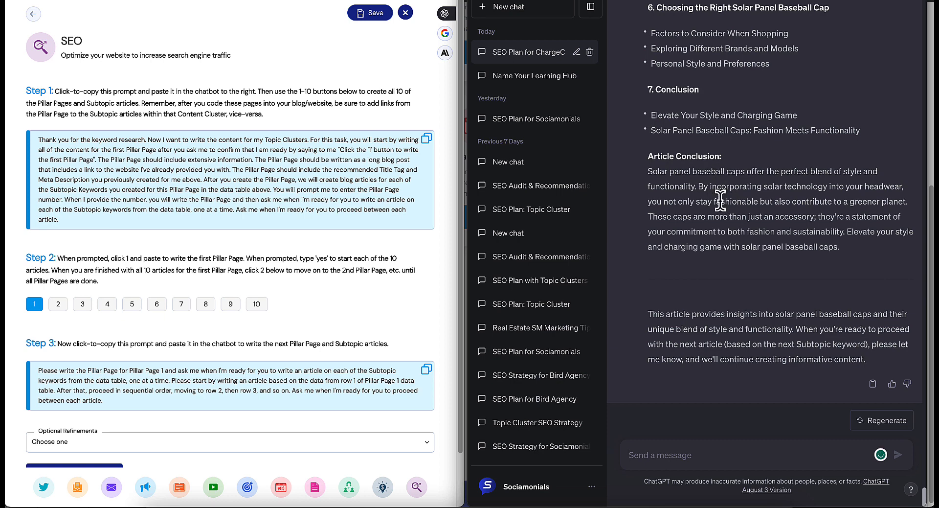
{"action": "left_click", "coordinate": [130, 441]}
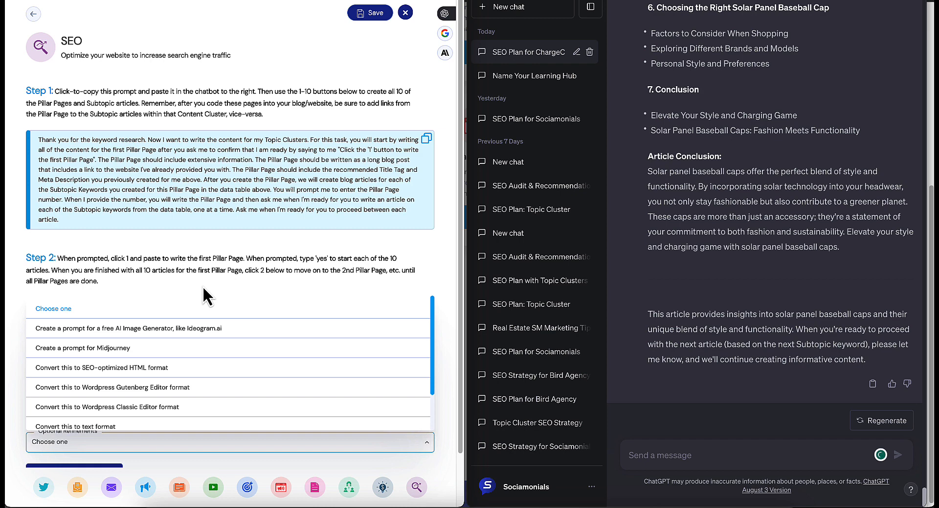
{"action": "left_click", "coordinate": [270, 252]}
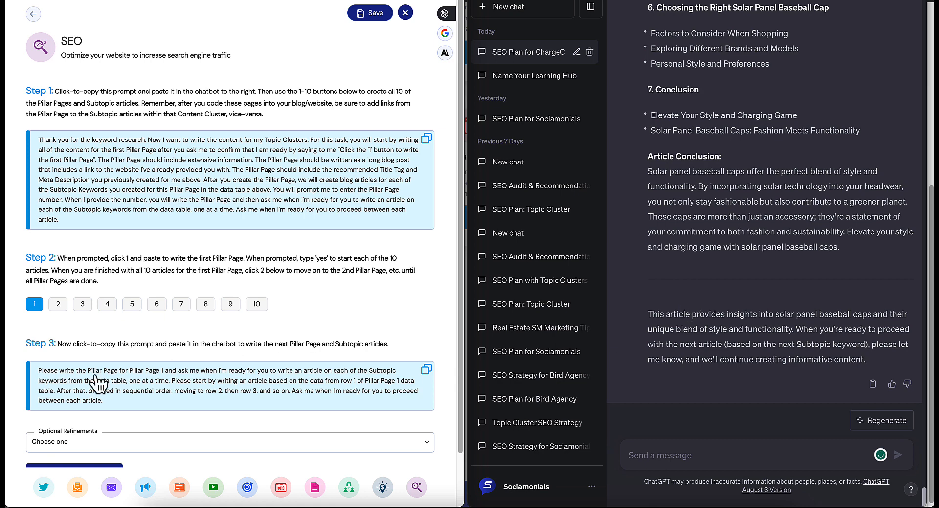
{"action": "scroll", "coordinate": [75, 412], "scroll_direction": "down", "scroll_amount": 1}
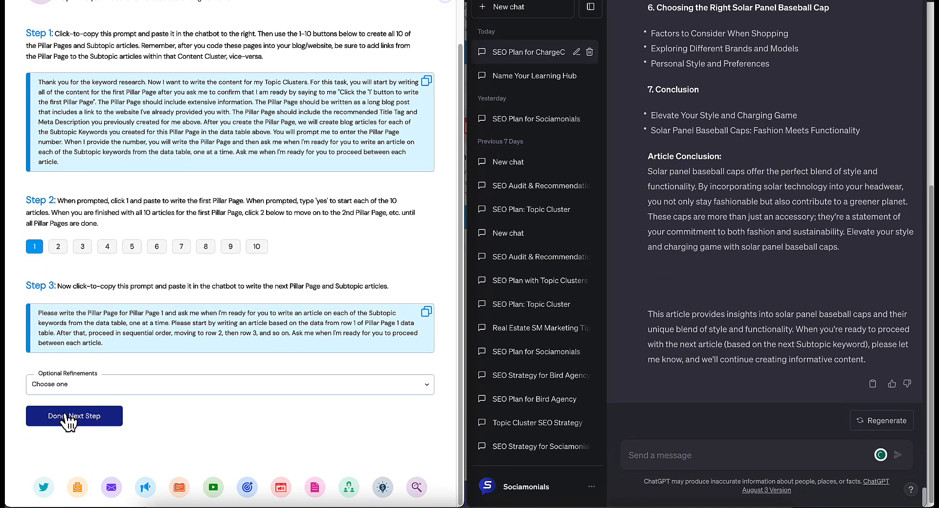
Step: Finish the Pillar Page step and advance to Step 4, Optimize Existing Website and Blog Pages
{"action": "left_click", "coordinate": [69, 417]}
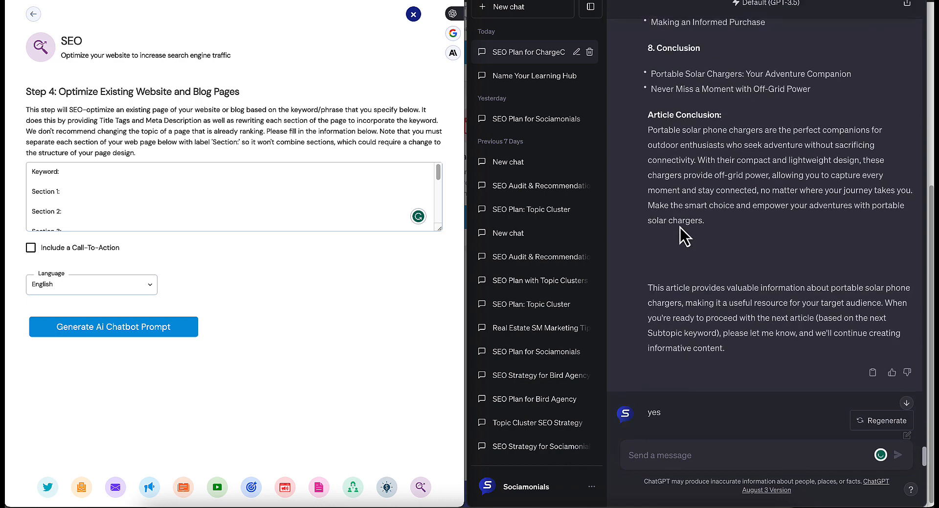
{"action": "scroll", "coordinate": [680, 227], "scroll_direction": "down", "scroll_amount": 10}
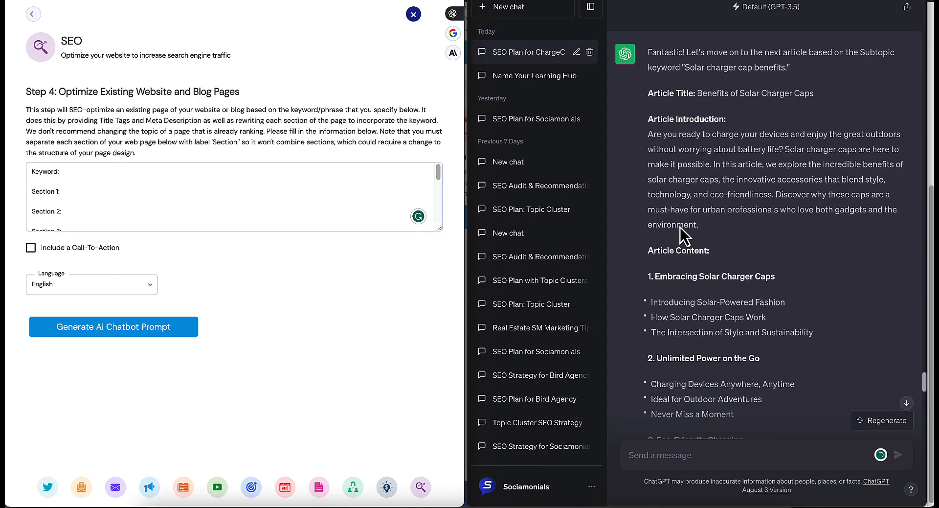
Step: Open the share dialog for the SEO Plan for ChargeCaps chat, look over its preview and close it
{"action": "left_click", "coordinate": [907, 7]}
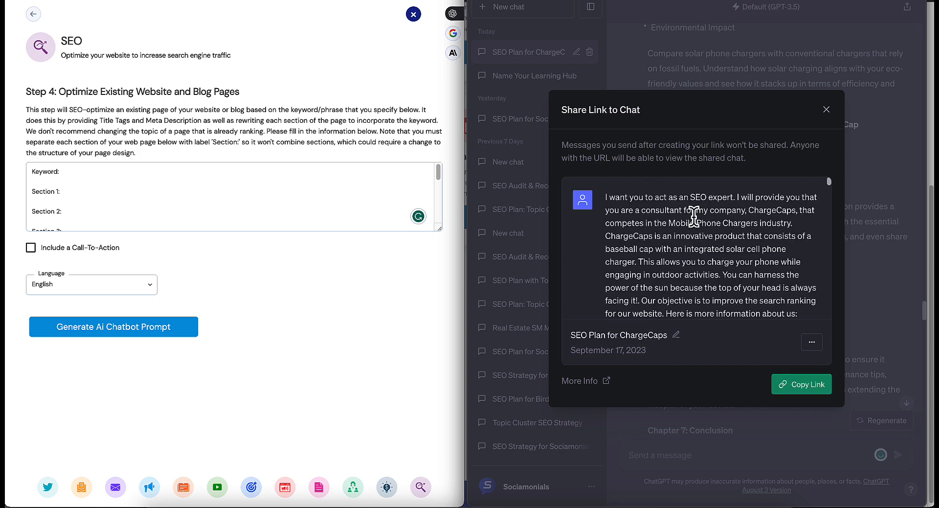
{"action": "scroll", "coordinate": [680, 289], "scroll_direction": "down", "scroll_amount": 5}
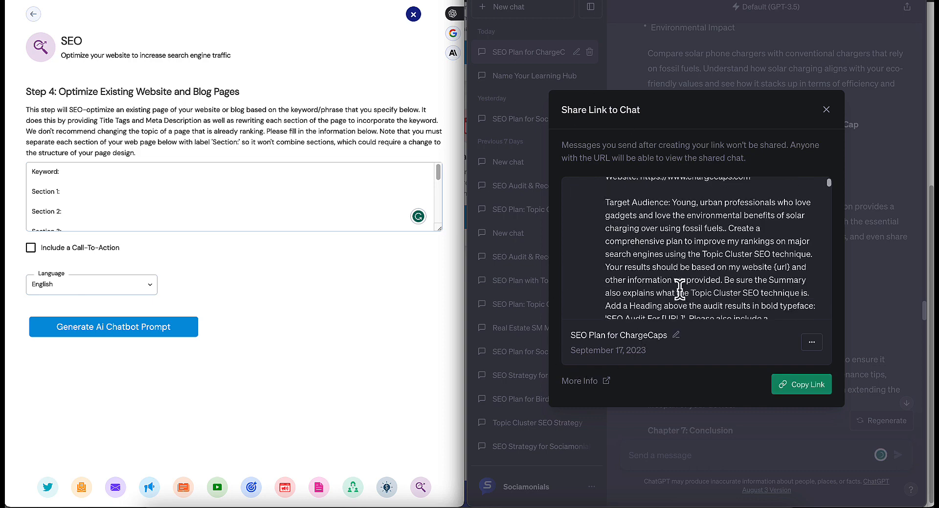
{"action": "left_click", "coordinate": [790, 384]}
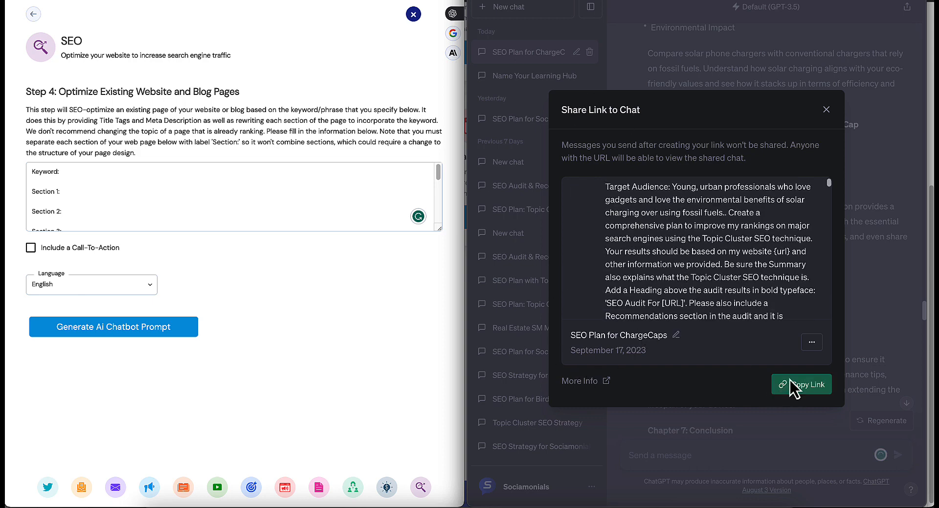
{"action": "left_click", "coordinate": [827, 109]}
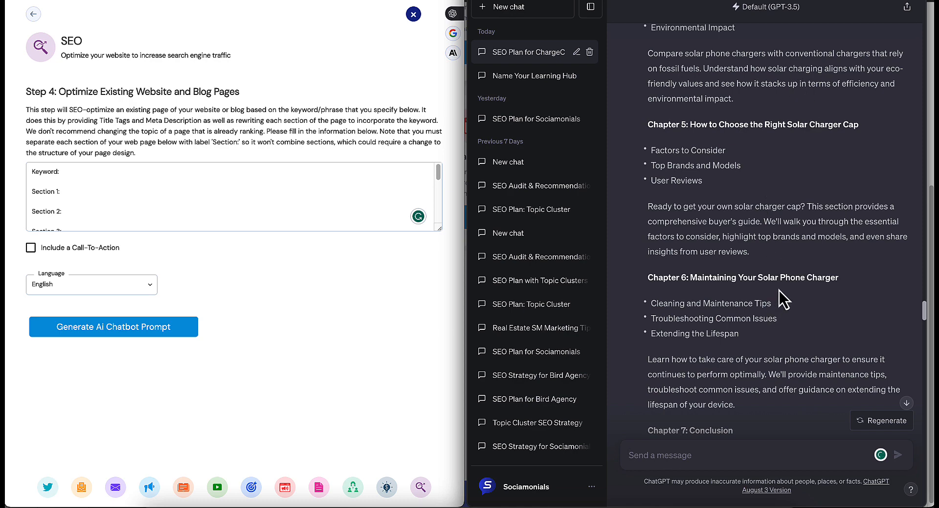
{"action": "scroll", "coordinate": [779, 300], "scroll_direction": "down", "scroll_amount": 10}
{"action": "scroll", "coordinate": [781, 298], "scroll_direction": "down", "scroll_amount": 20}
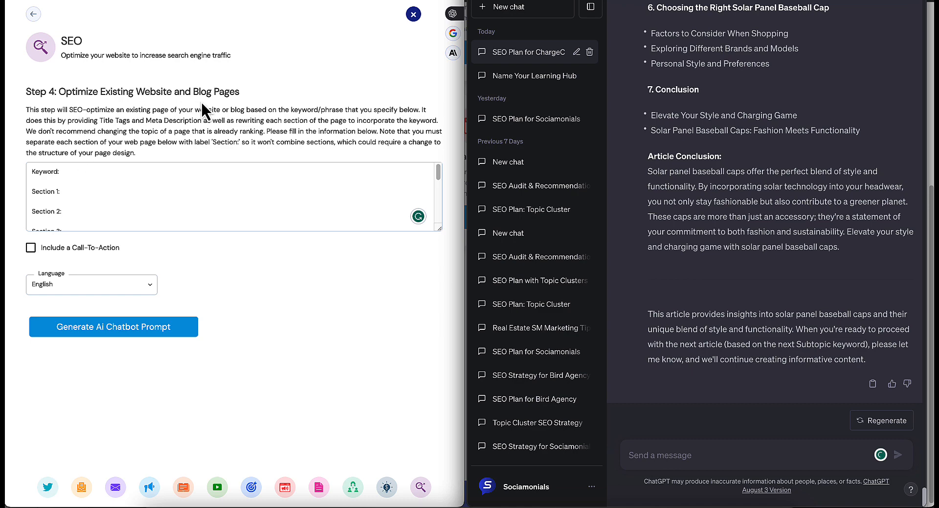
Step: Enter "solar cell phone chargers" as the keyword for the existing page to optimize
{"action": "left_click", "coordinate": [83, 171]}
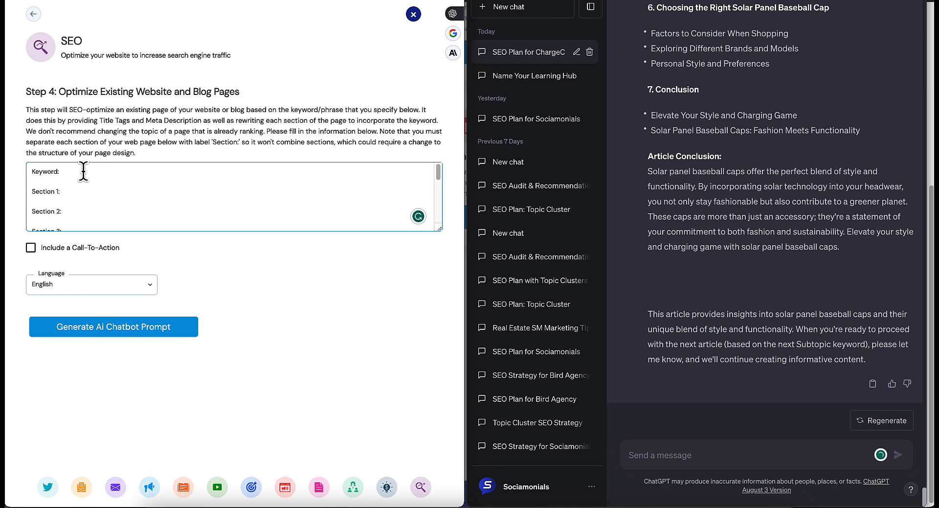
{"action": "type", "text": "solar cell phone chargers"}
{"action": "scroll", "coordinate": [88, 191], "scroll_direction": "down", "scroll_amount": 1}
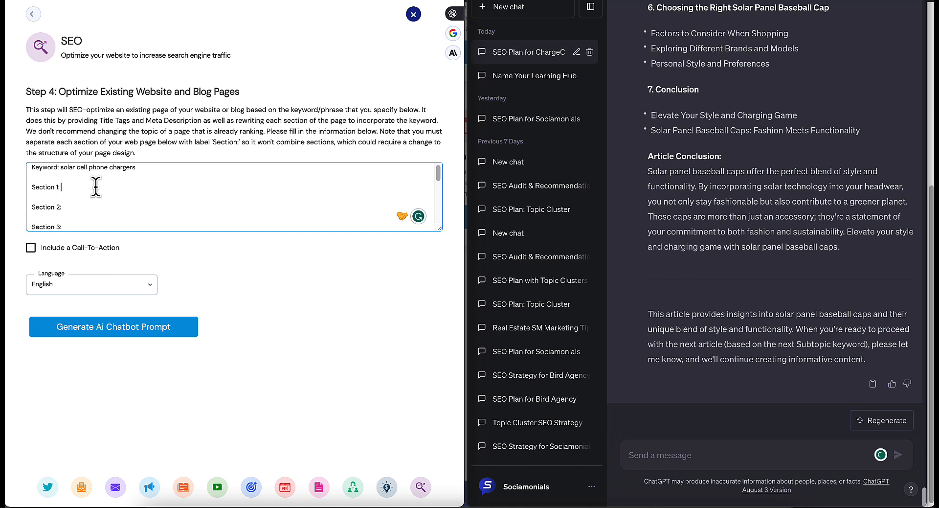
{"action": "scroll", "coordinate": [96, 186], "scroll_direction": "down", "scroll_amount": 2}
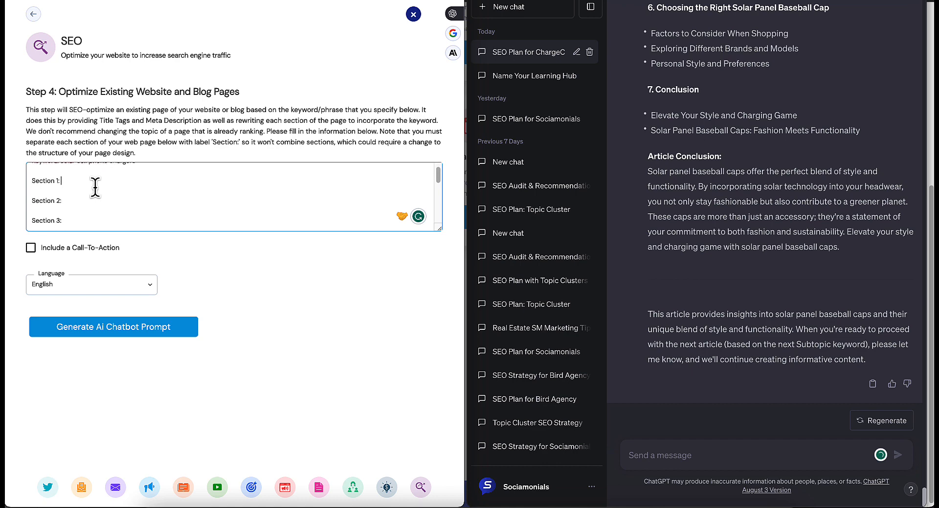
{"action": "scroll", "coordinate": [94, 187], "scroll_direction": "up", "scroll_amount": 2}
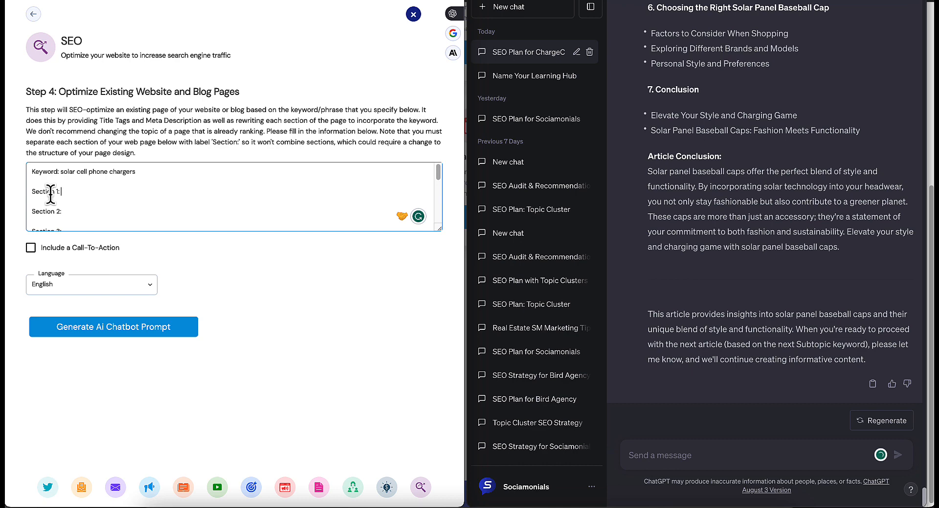
Step: Fill Section 1 with "A solar charger that you wear on your head!" and Section 2 with "The best solution for campers, and anyone who spends time outdoors!"
{"action": "left_click", "coordinate": [90, 192]}
{"action": "type", "text": "A solar charger that you wear on your head!"}
{"action": "left_click", "coordinate": [88, 211]}
{"action": "type", "text": "The best solu"}
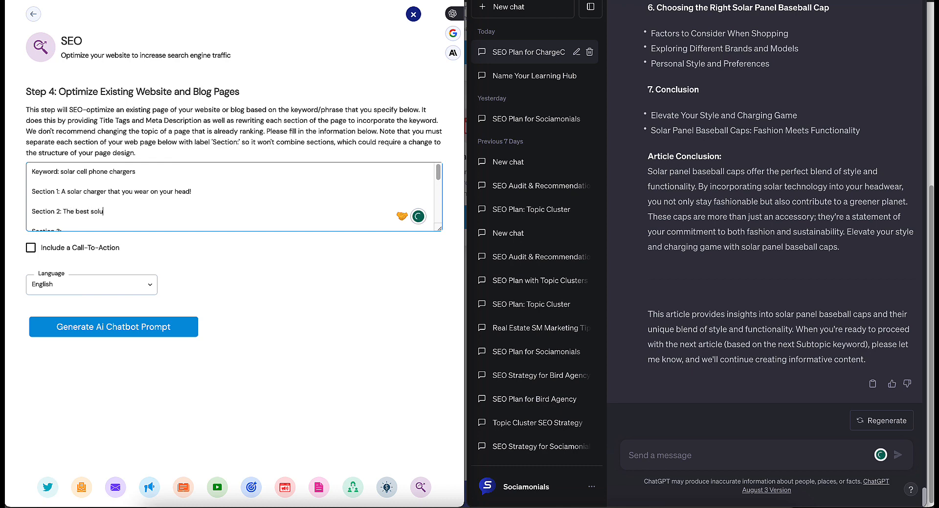
{"action": "type", "text": "tion "}
{"action": "type", "text": "for campers, and anyone who seppends time outdoors!"}
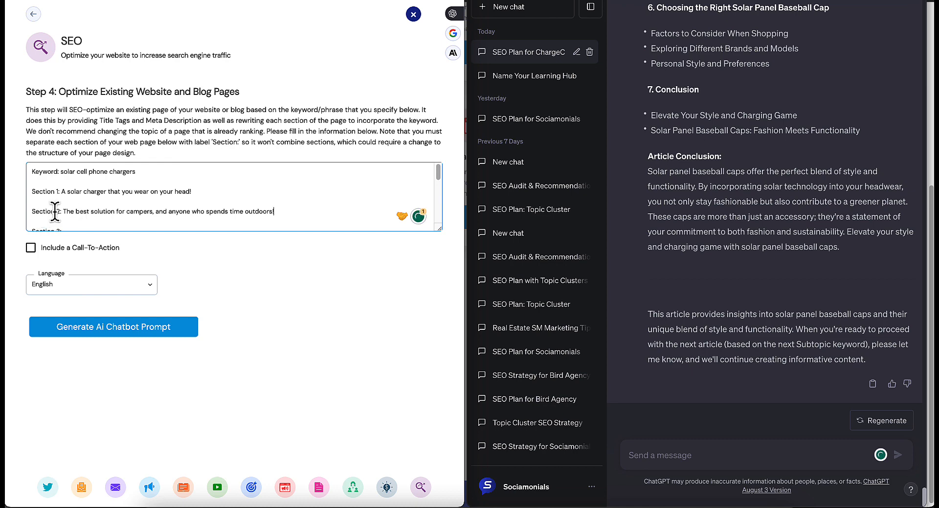
Step: Delete the unused labels Section 3 through Section 10 from the page text
{"action": "scroll", "coordinate": [52, 215], "scroll_direction": "down", "scroll_amount": 1}
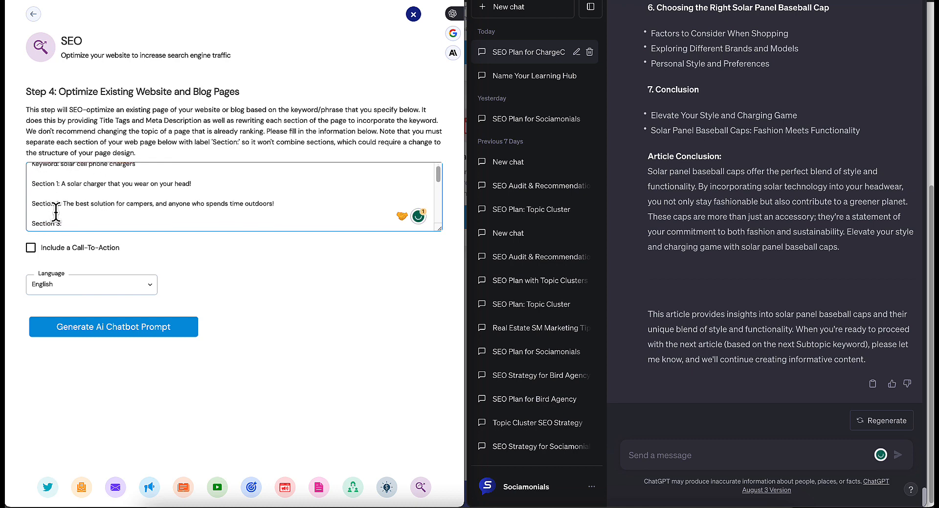
{"action": "left_click_drag", "start_coordinate": [51, 211], "coordinate": [69, 247]}
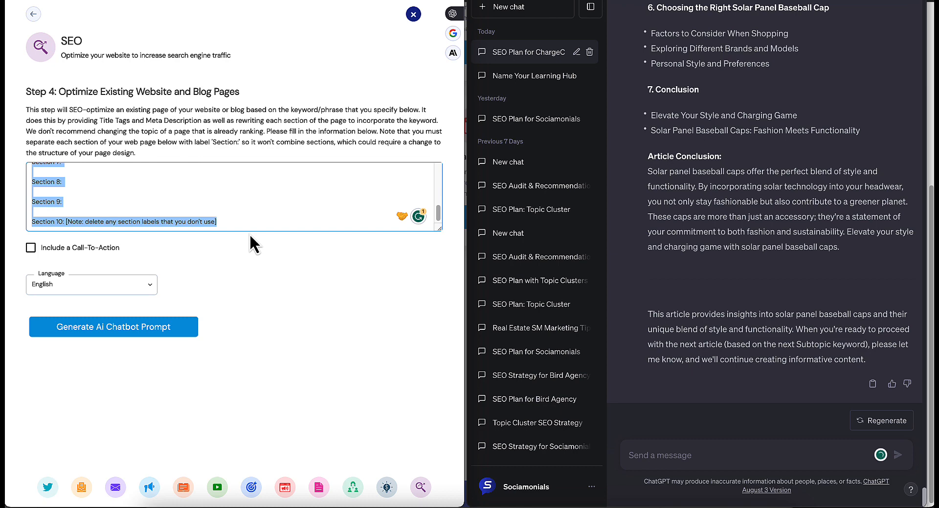
{"action": "key", "text": "BackSpace"}
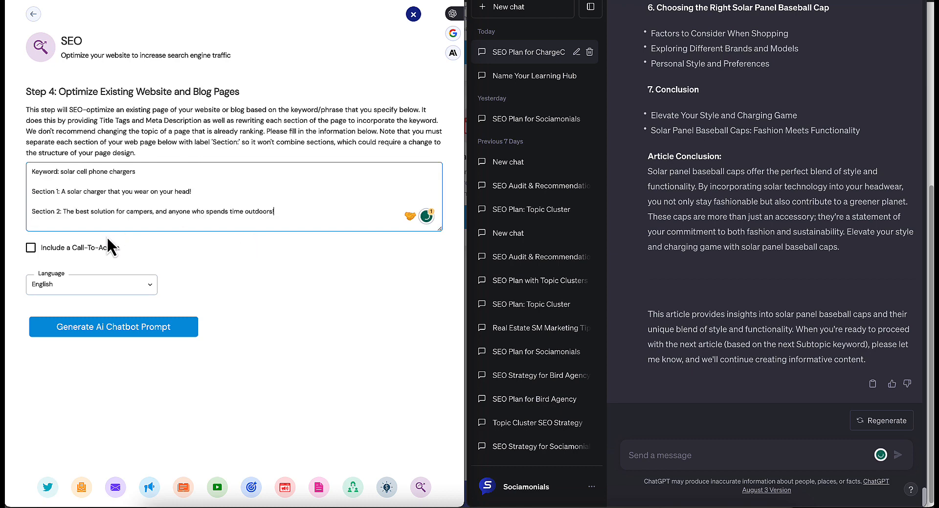
Step: Generate the page optimization prompt from the keyword and two sections and send it to the chatbot
{"action": "left_click", "coordinate": [105, 330]}
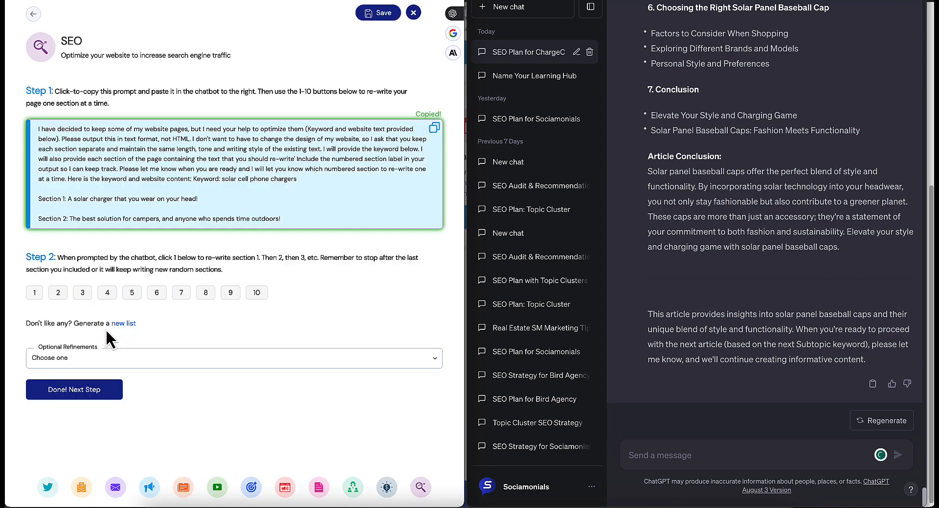
{"action": "left_click", "coordinate": [664, 457]}
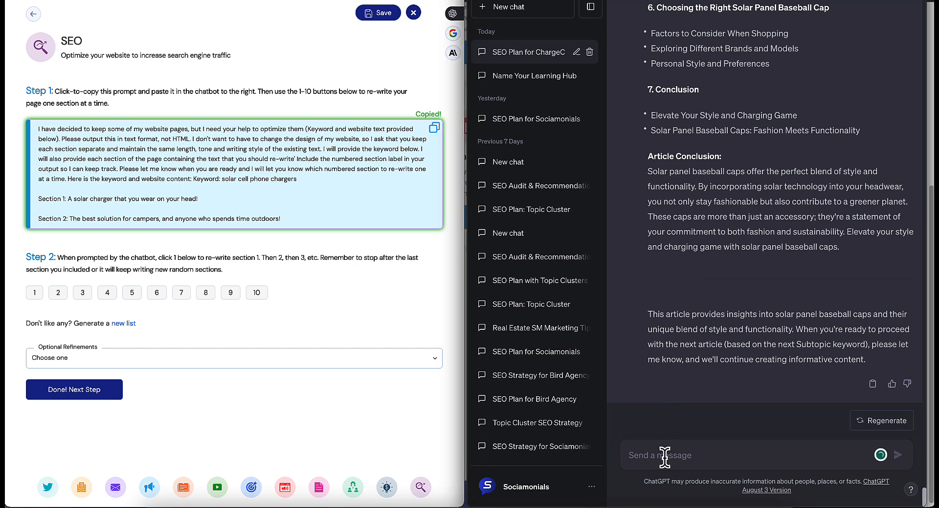
{"action": "type", "text": "I have decided to keep some of my website pages, but I need your help to optimize them (Keyword and website text provided below). Please output this in text format, not HTML. I don't want to have to change the design of my website, so I ask that you keep each section separate and maintain the same length, tone and writing style of the existing text. I will provide the keyword below. I will also provide each section of the page containing the text that you should re-write' Include the numbered section label in your output so I can keep track. Please let me know when you are ready and I will let you know which numbered section to re-write one at a time. Here is the keyword and website content: Keyword: solar cell phone chargers  Section 1: A solar charger that you wear on your head!  Section 2: The best solution for campers, and anyone who spends time outdoors!"}
{"action": "key", "text": "Return"}
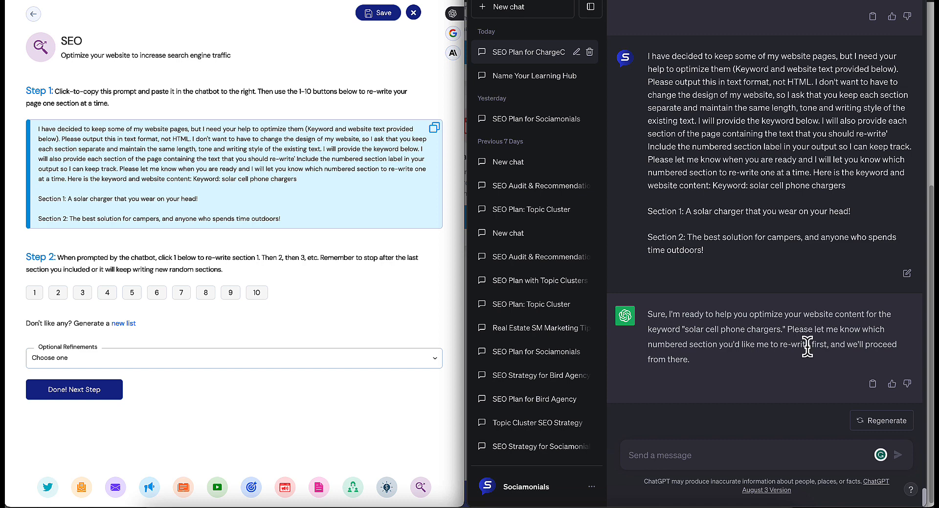
Step: Select section 1 and send the chatbot the prompt to re-write Section 1
{"action": "left_click", "coordinate": [34, 292]}
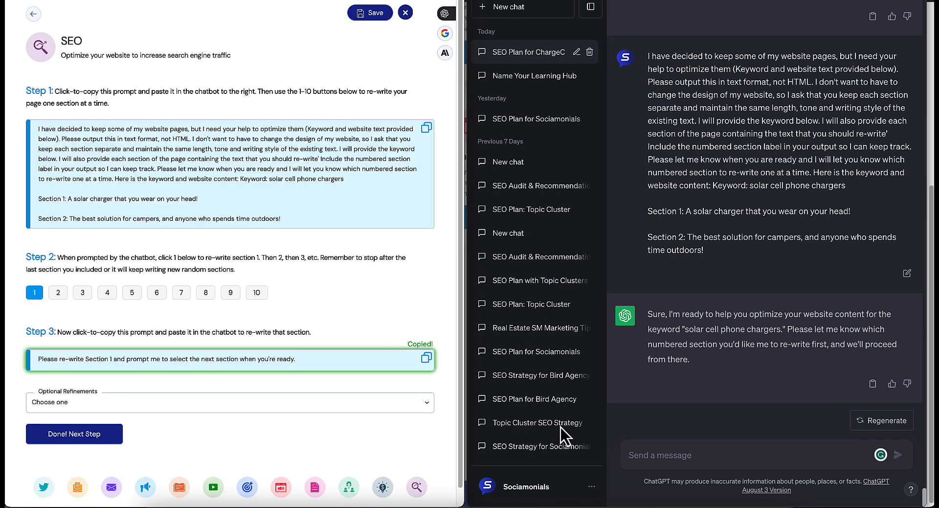
{"action": "left_click", "coordinate": [647, 454]}
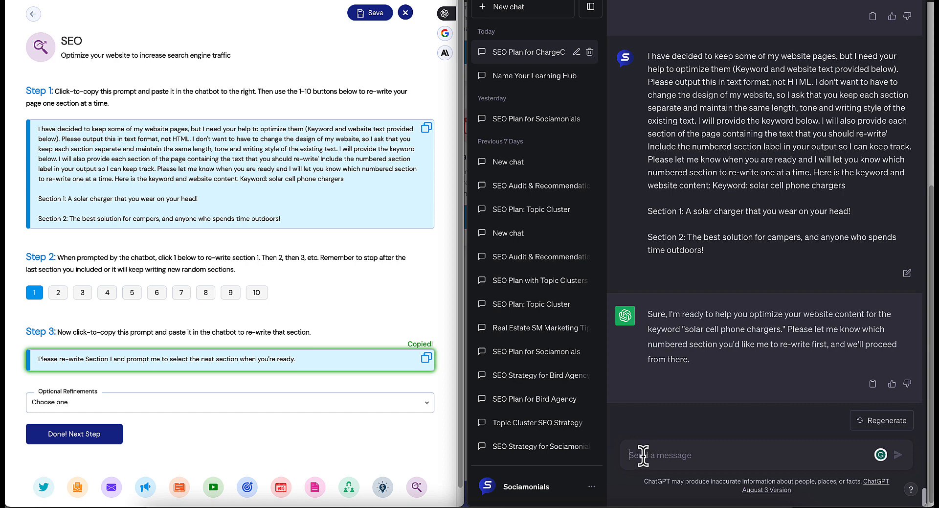
{"action": "type", "text": "Please re-write Section 1 and prompt me to select the next section when you're ready."}
{"action": "key", "text": "Return"}
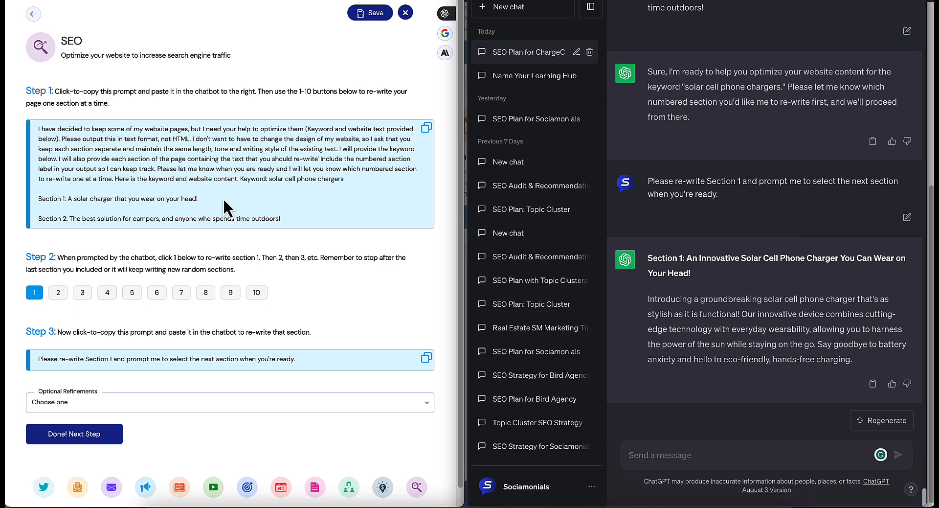
Step: Select section 2 and send the chatbot the prompt to re-write Section 2
{"action": "left_click", "coordinate": [57, 292]}
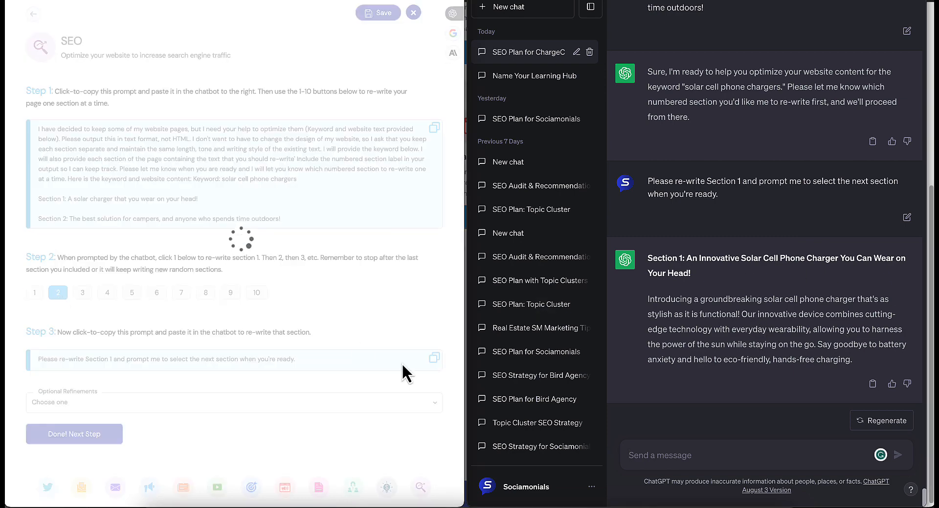
{"action": "left_click", "coordinate": [402, 364]}
{"action": "left_click", "coordinate": [666, 454]}
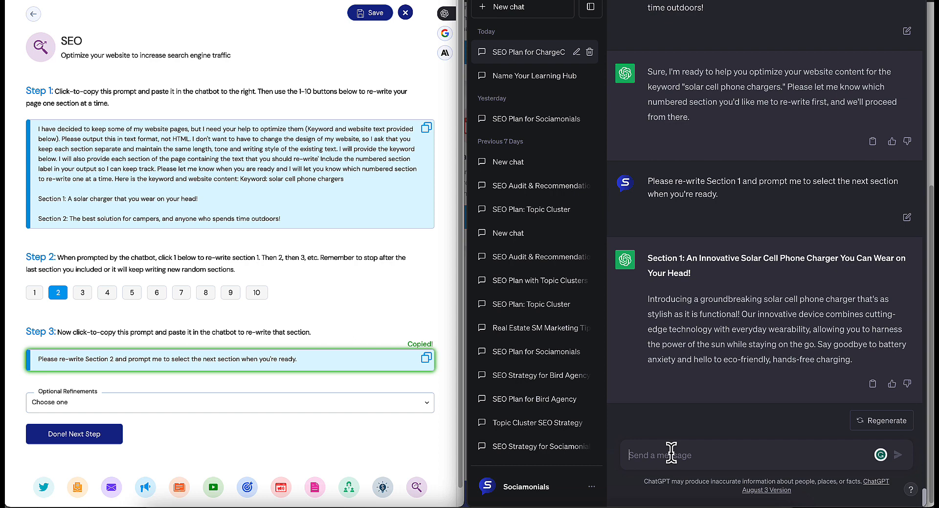
{"action": "type", "text": "Please re-write Section 2 and prompt me to select the next section when you're ready."}
{"action": "key", "text": "Return"}
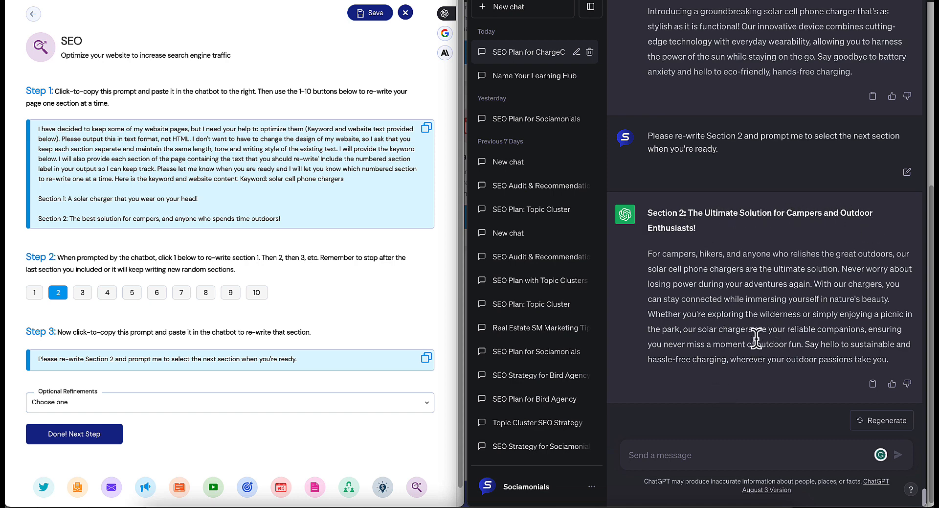
Step: Copy the Section 2 re-write prompt again and view the available optional refinements without choosing one
{"action": "left_click", "coordinate": [177, 359]}
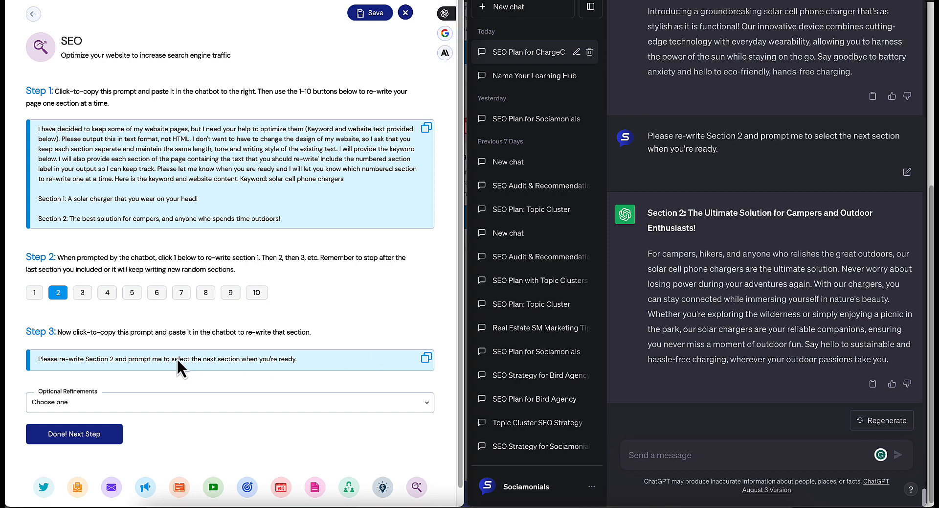
{"action": "left_click", "coordinate": [179, 359]}
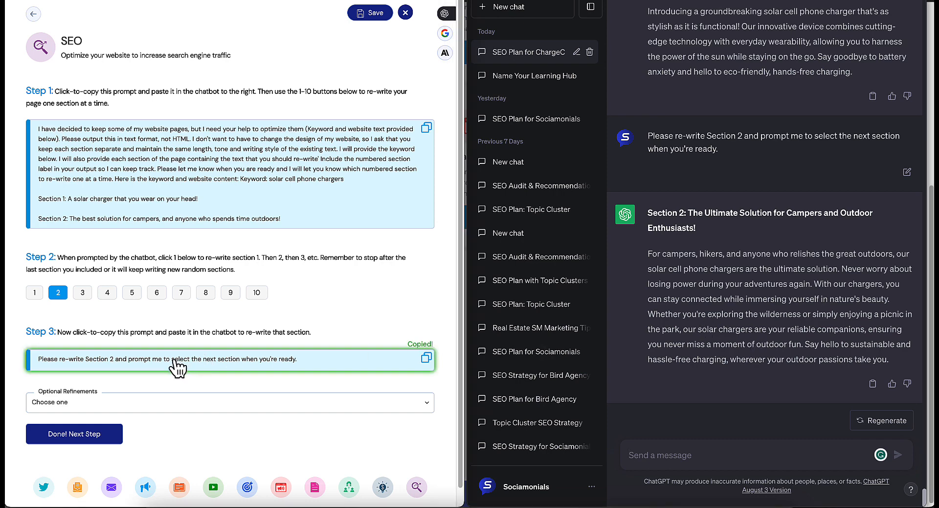
{"action": "left_click", "coordinate": [152, 408]}
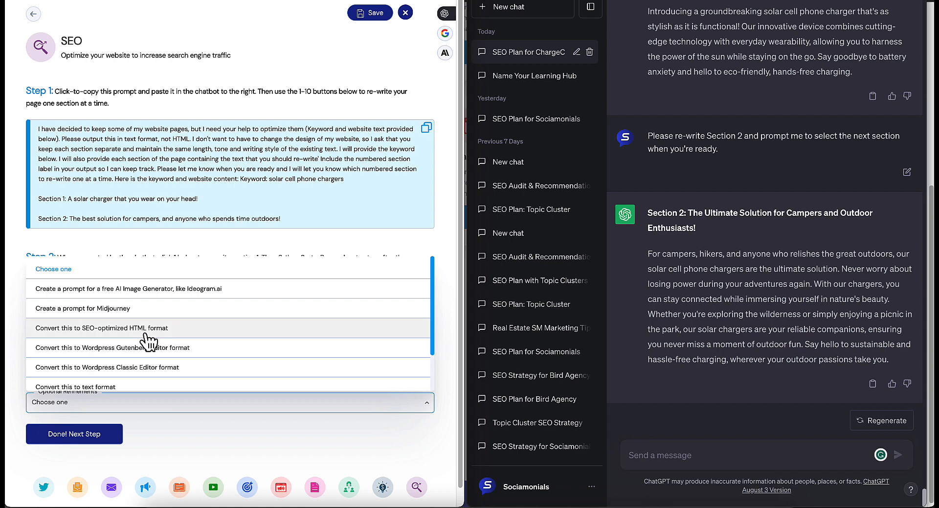
{"action": "left_click", "coordinate": [209, 434]}
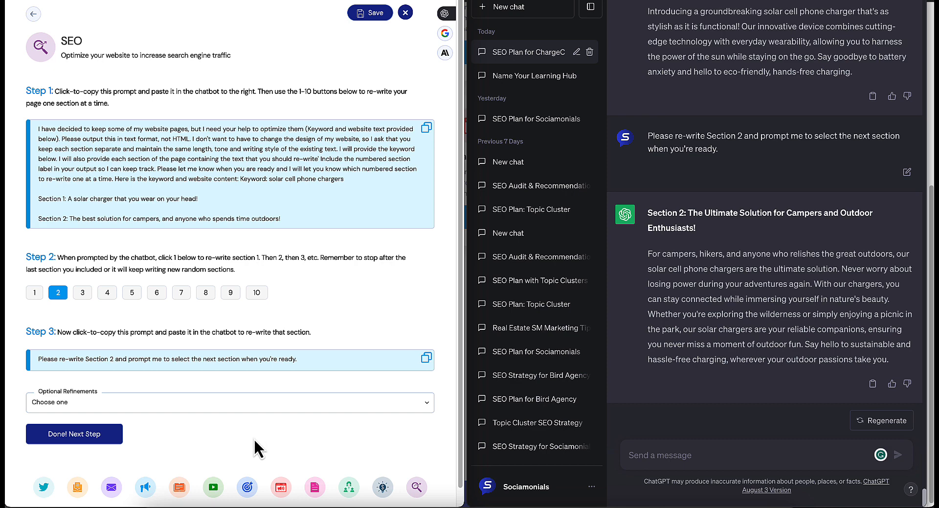
Step: Advance to Step 5, Off-Page SEO, generate its prompt with the default input, send it to the chatbot and review the recommendations
{"action": "left_click", "coordinate": [75, 435]}
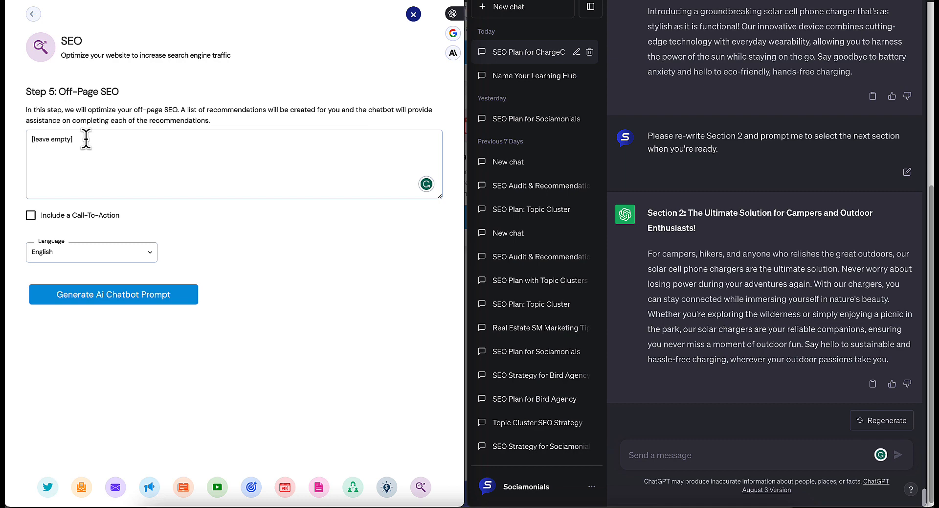
{"action": "left_click", "coordinate": [107, 295]}
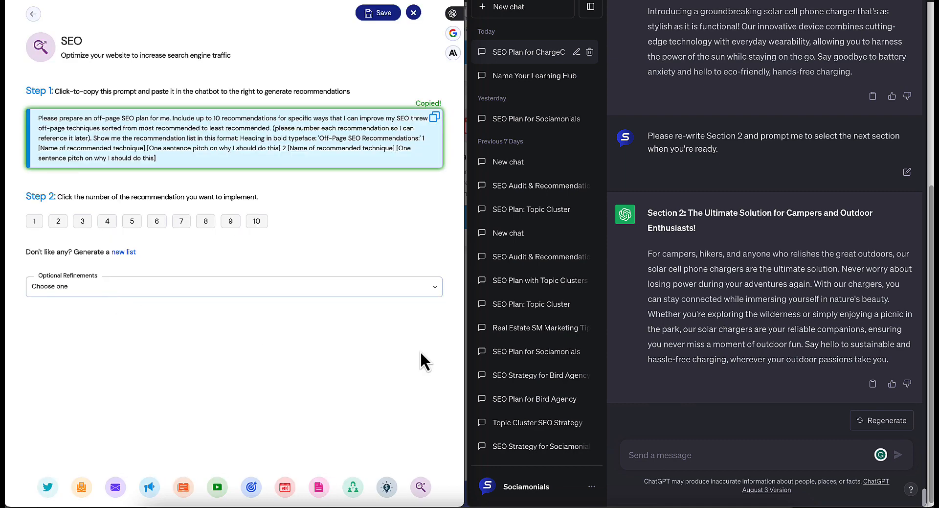
{"action": "left_click", "coordinate": [691, 454]}
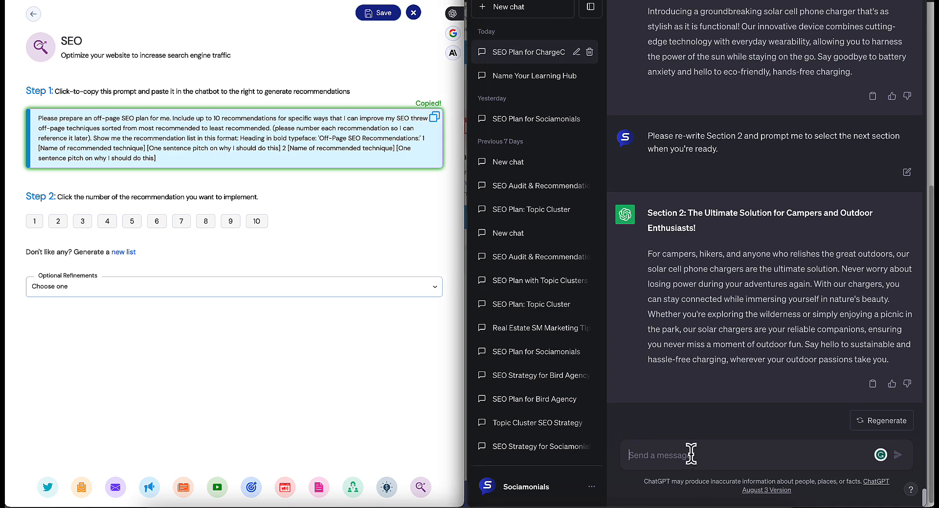
{"action": "key", "text": "ctrl+v"}
{"action": "key", "text": "Return"}
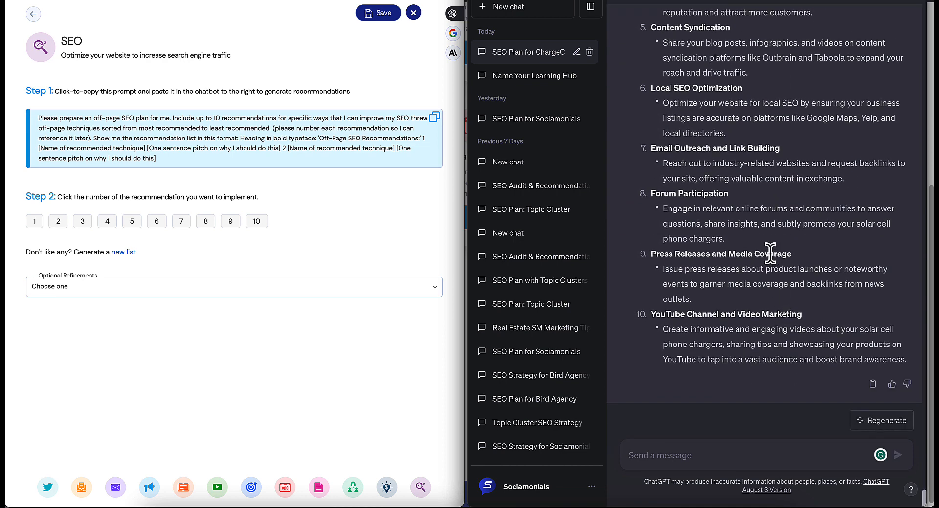
{"action": "scroll", "coordinate": [768, 257], "scroll_direction": "up", "scroll_amount": 7}
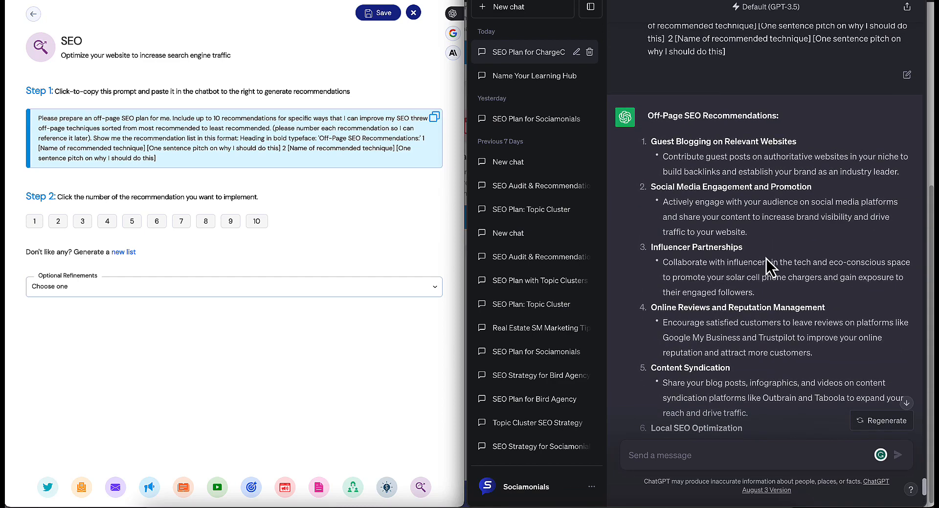
{"action": "scroll", "coordinate": [768, 259], "scroll_direction": "up", "scroll_amount": 1}
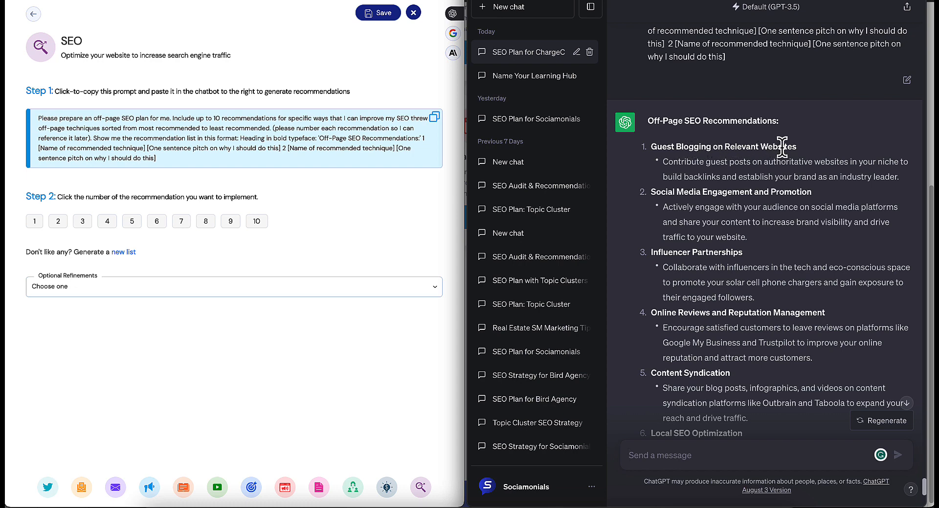
Step: Choose off-page recommendation 1 and send the chatbot the generated prompt asking for complete implementation instructions, best practices and examples
{"action": "left_click", "coordinate": [39, 221]}
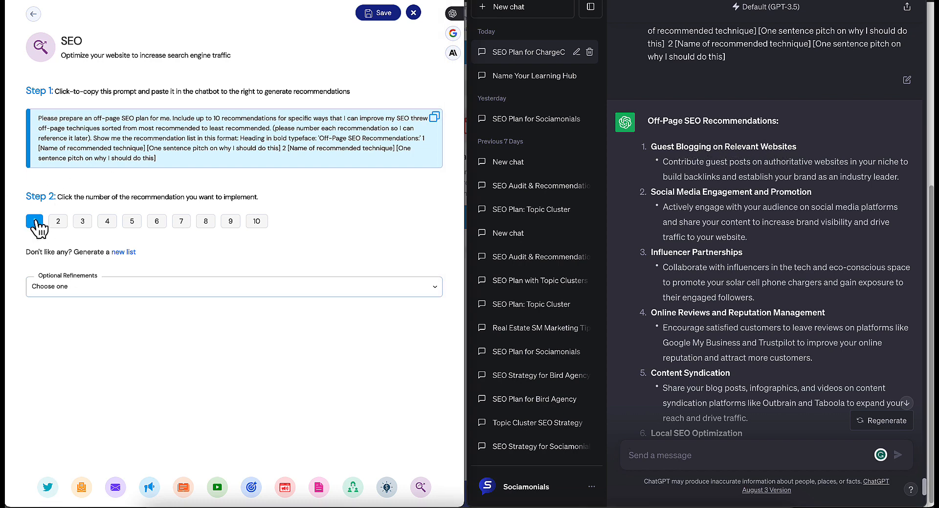
{"action": "left_click", "coordinate": [680, 454]}
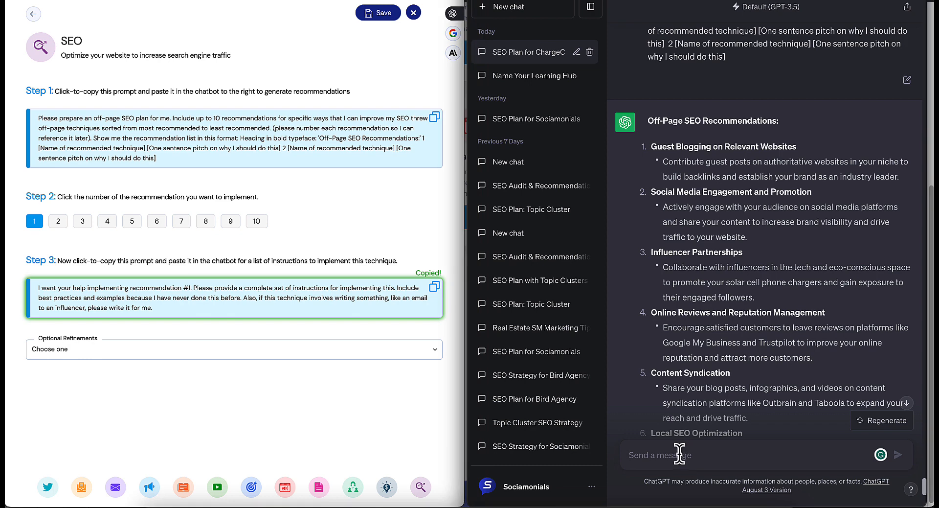
{"action": "type", "text": "I want your help implementing recommendation #1. Please provide a complete set of instructions for implementing this. Include best practices and examples because I have never done this before. Also, if this technique involves writing something, like an email to an influencer, please write it for me."}
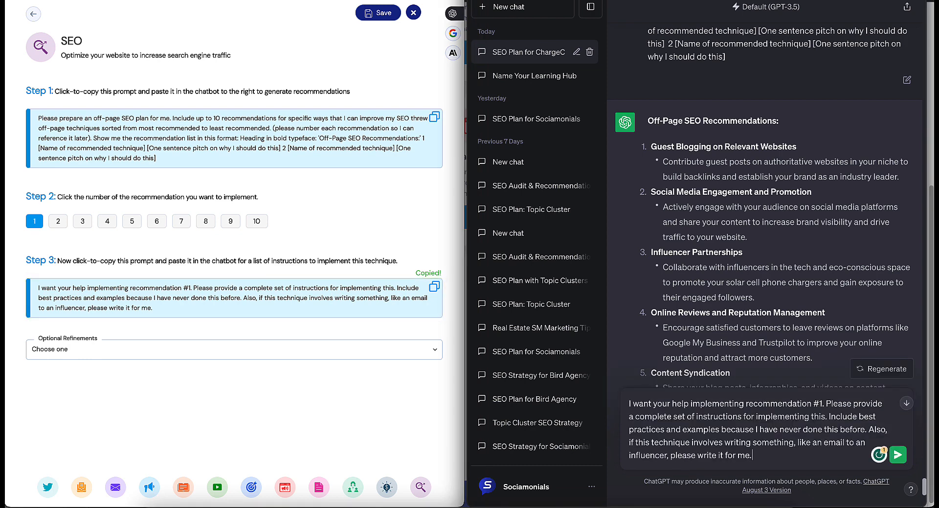
{"action": "key", "text": "Return"}
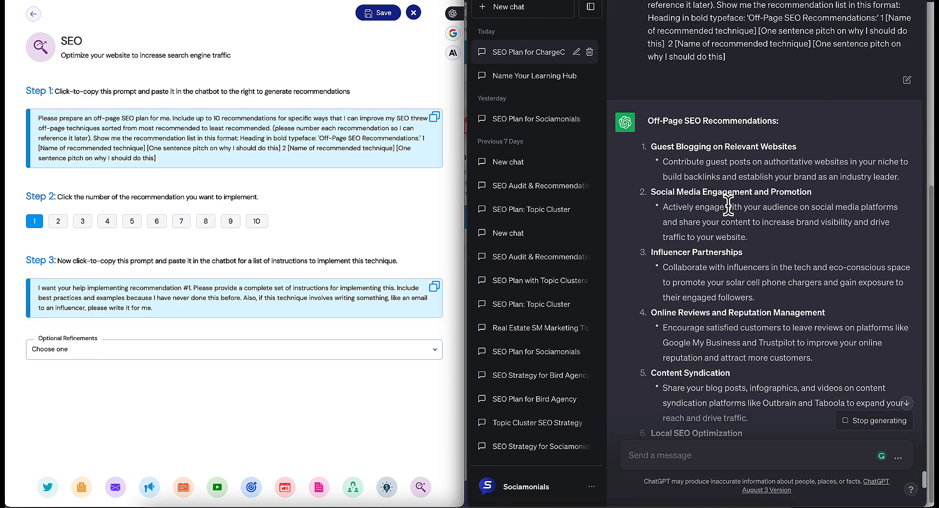
Step: Go through the guest blogging instructions to Step 4 and copy the example outreach email template
{"action": "scroll", "coordinate": [732, 231], "scroll_direction": "down", "scroll_amount": 10}
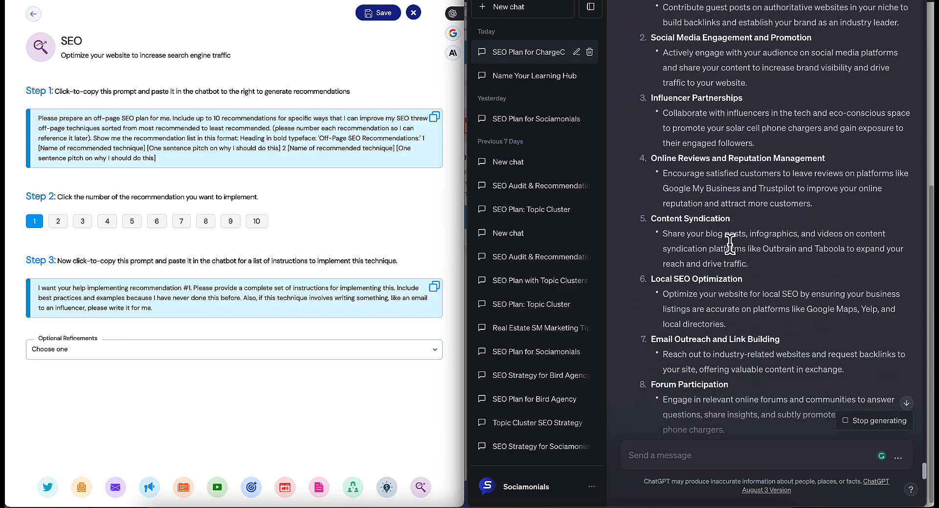
{"action": "scroll", "coordinate": [728, 247], "scroll_direction": "down", "scroll_amount": 7}
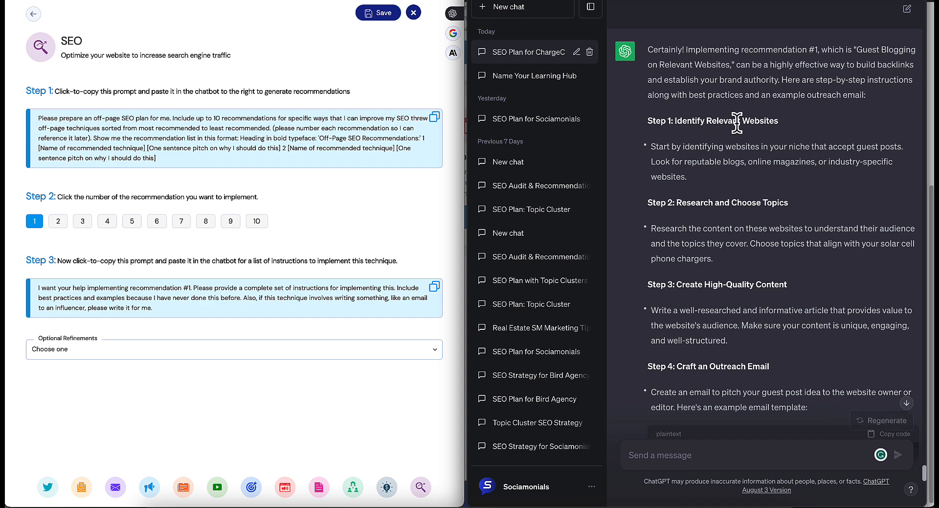
{"action": "scroll", "coordinate": [757, 157], "scroll_direction": "down", "scroll_amount": 5}
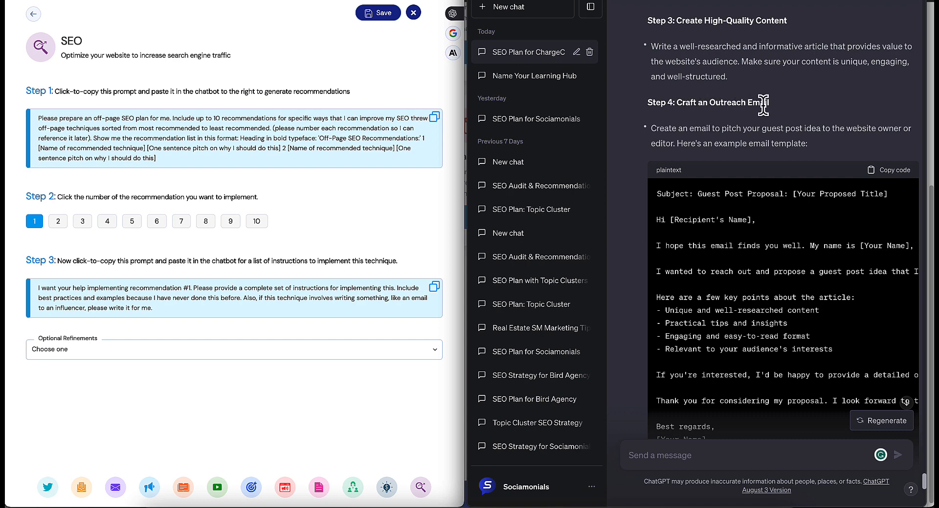
{"action": "left_click", "coordinate": [893, 171]}
Step: Review the outreach email template, the follow-up, submission and promotion steps, and the best practices for guest blogging
{"action": "scroll", "coordinate": [750, 266], "scroll_direction": "down", "scroll_amount": 2}
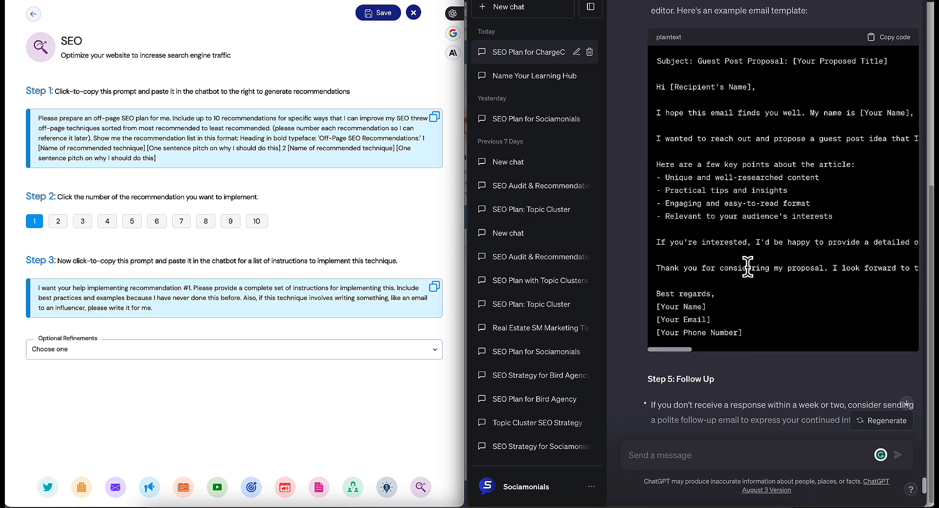
{"action": "scroll", "coordinate": [748, 268], "scroll_direction": "up", "scroll_amount": 2}
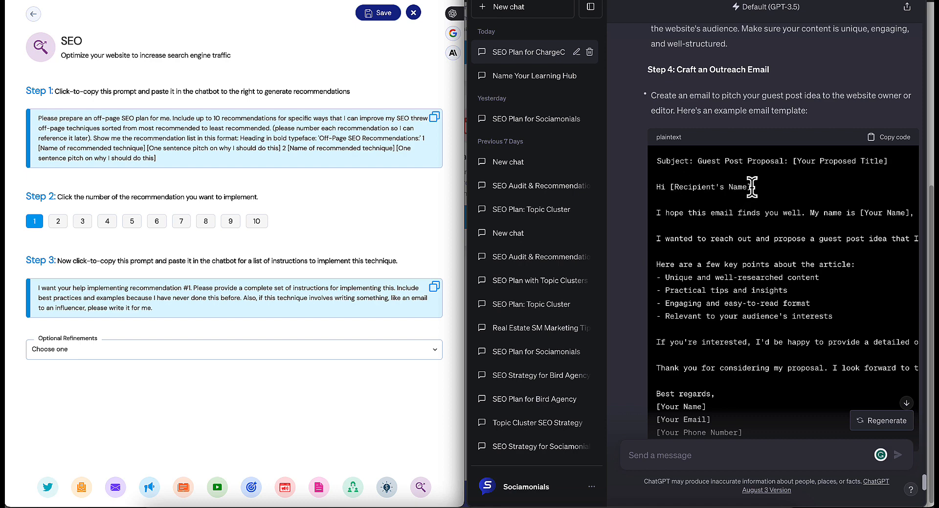
{"action": "scroll", "coordinate": [752, 191], "scroll_direction": "down", "scroll_amount": 5}
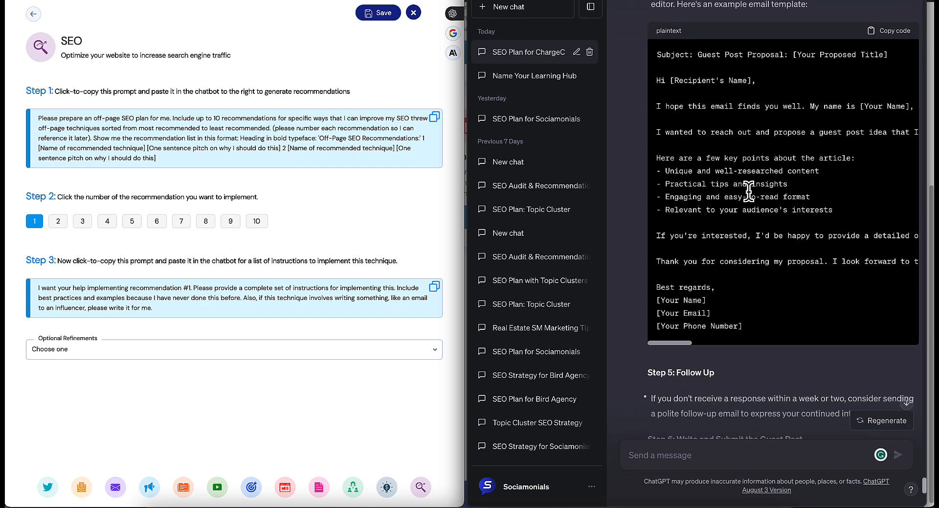
{"action": "scroll", "coordinate": [750, 195], "scroll_direction": "down", "scroll_amount": 4}
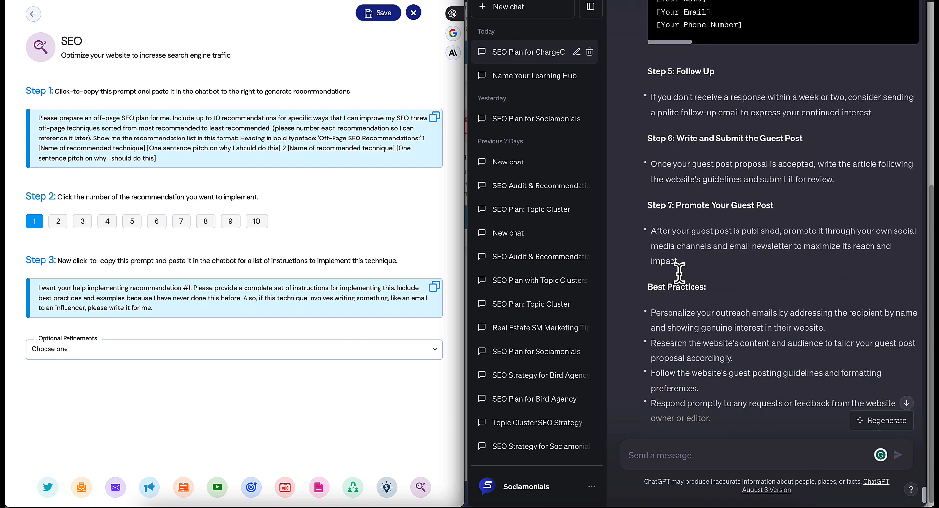
{"action": "scroll", "coordinate": [710, 303], "scroll_direction": "down", "scroll_amount": 3}
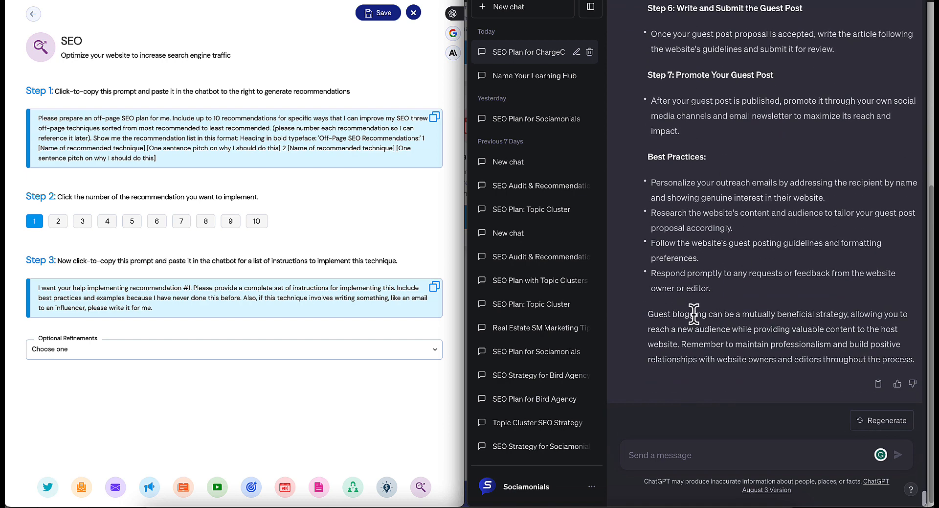